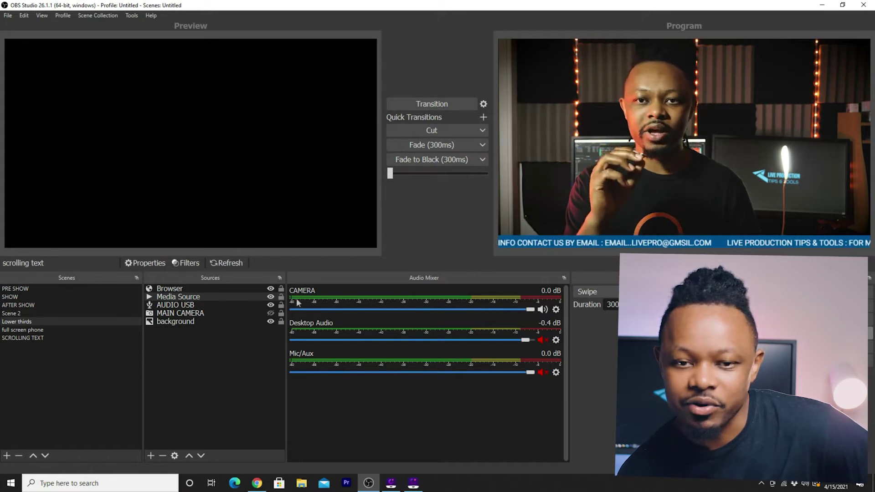
# Step: Show the SCROLLING TEXT scene, then switch to the browser with Live Producer
pyautogui.click(64, 339)
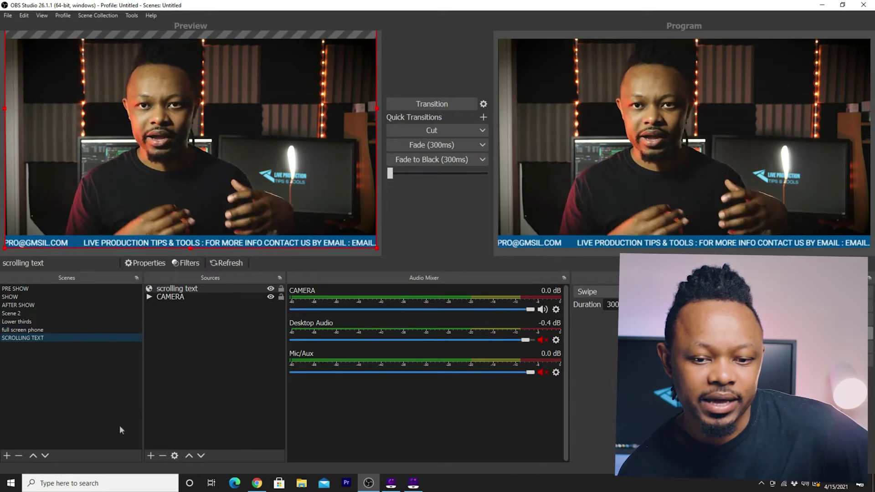
pyautogui.click(256, 483)
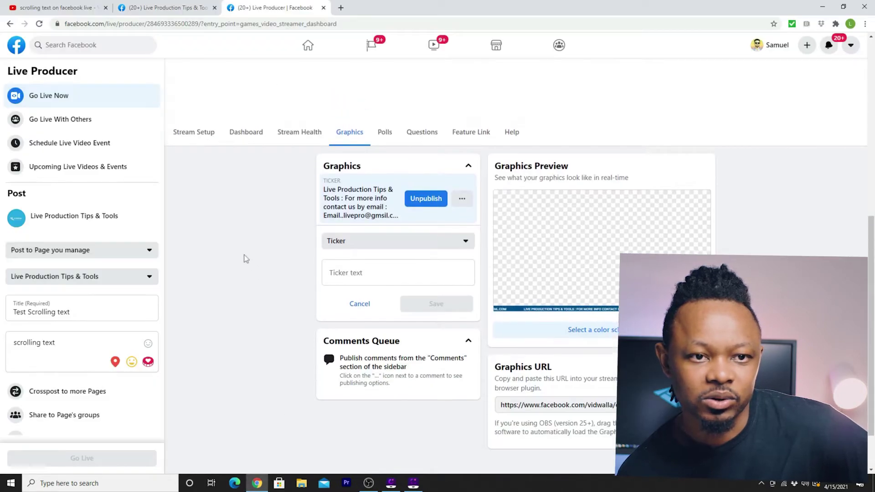
pyautogui.scroll(1, 260, 100)
# Step: Load facebook.com/liveproductiontips/ in place of Live Producer, then return to OBS
pyautogui.click(323, 8)
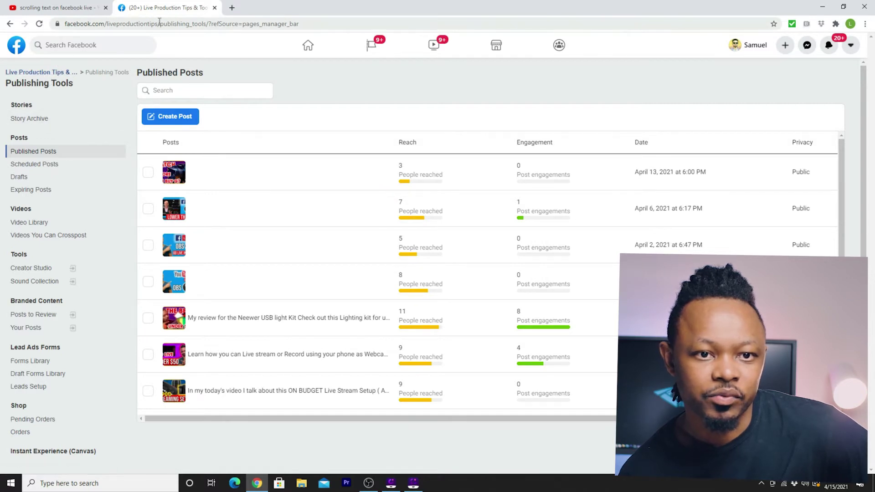
pyautogui.moveTo(160, 24); pyautogui.dragTo(314, 17)
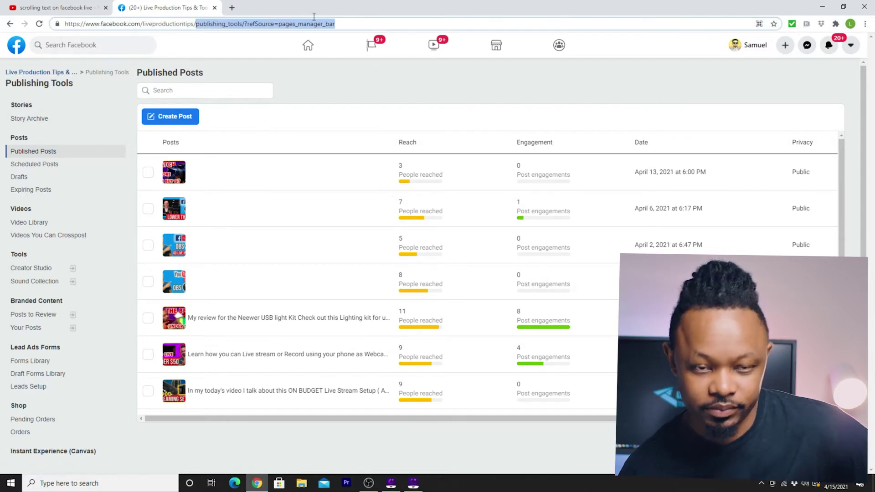
pyautogui.press('BackSpace')
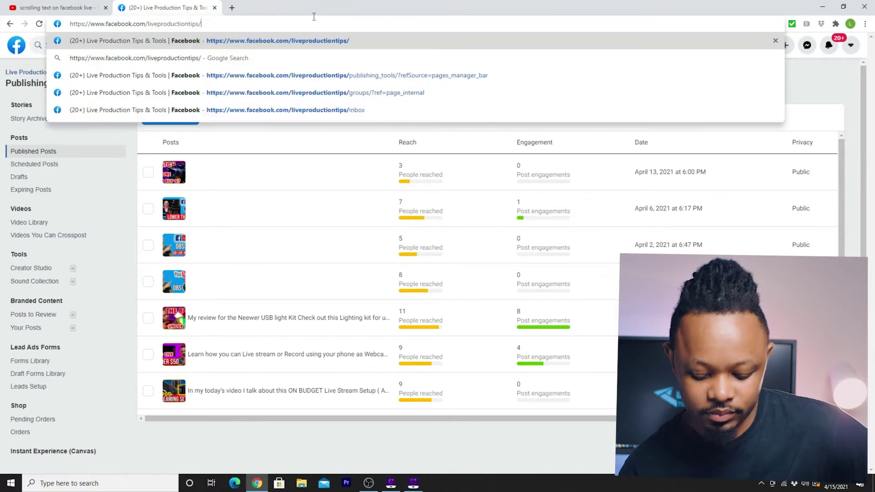
pyautogui.press('Return')
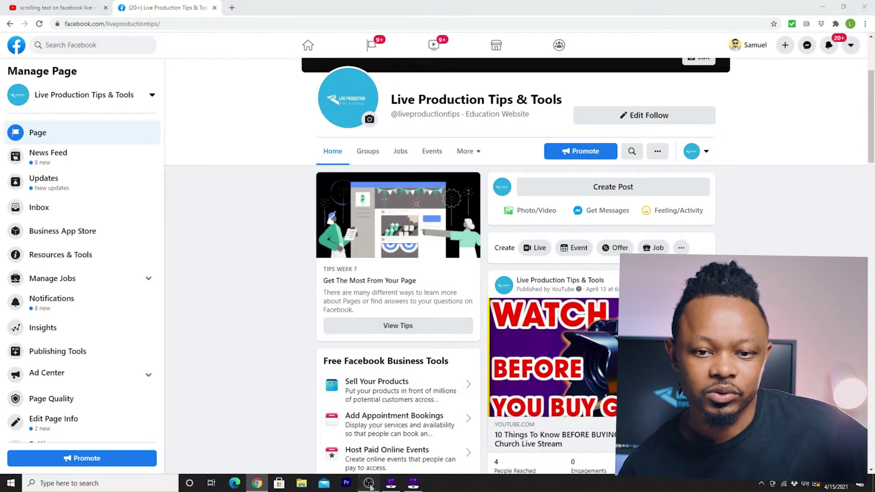
pyautogui.hotkey('alt', 'Tab')
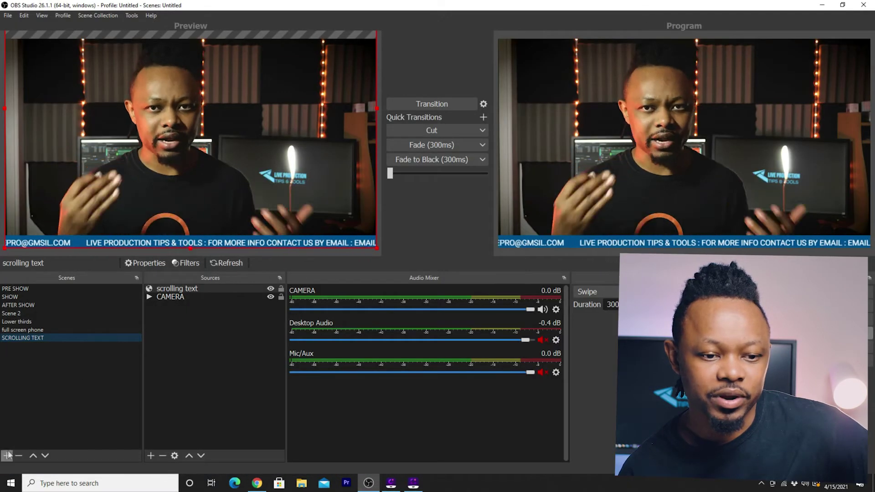
# Step: Add a new scene named scroll text 2 and start adding a source to it
pyautogui.click(7, 455)
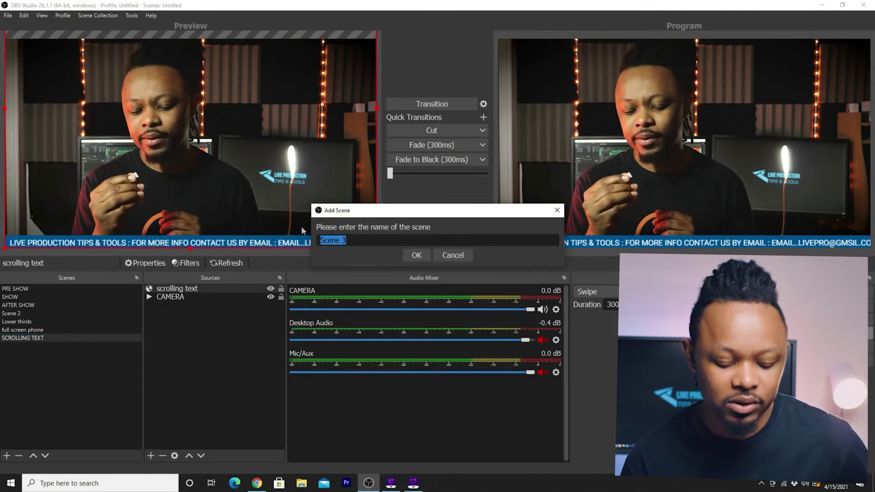
pyautogui.write('s')
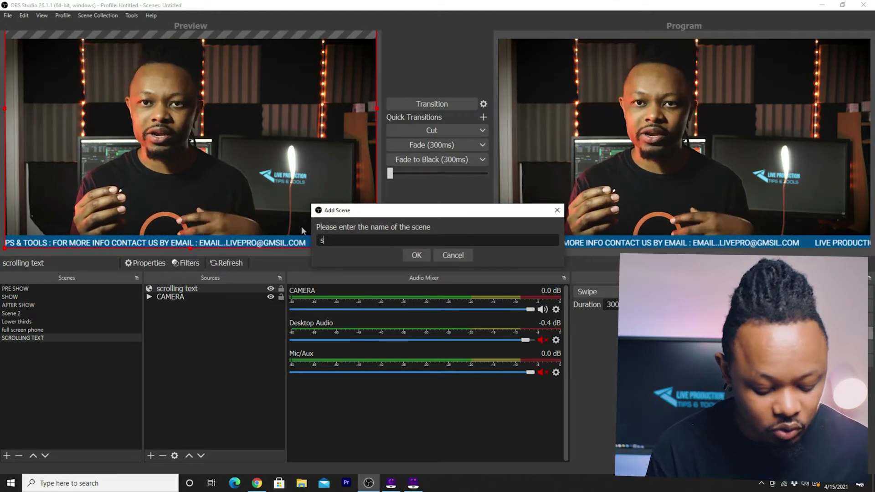
pyautogui.write('croll')
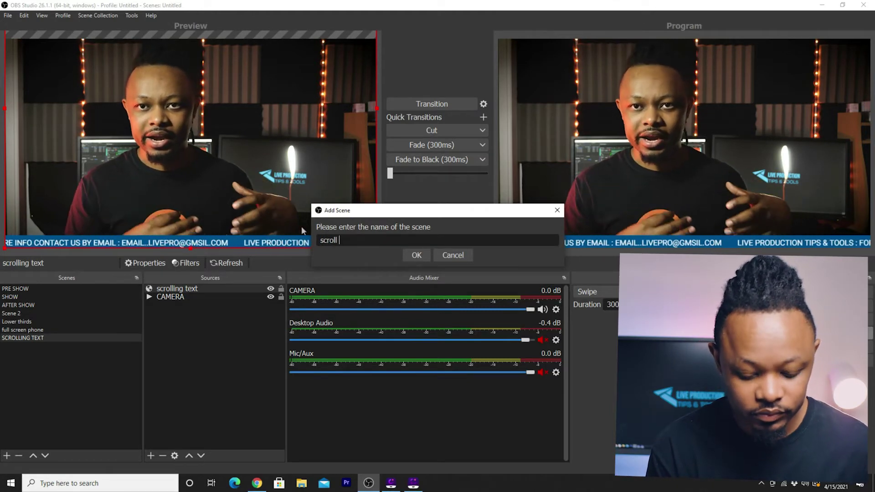
pyautogui.write(' text ')
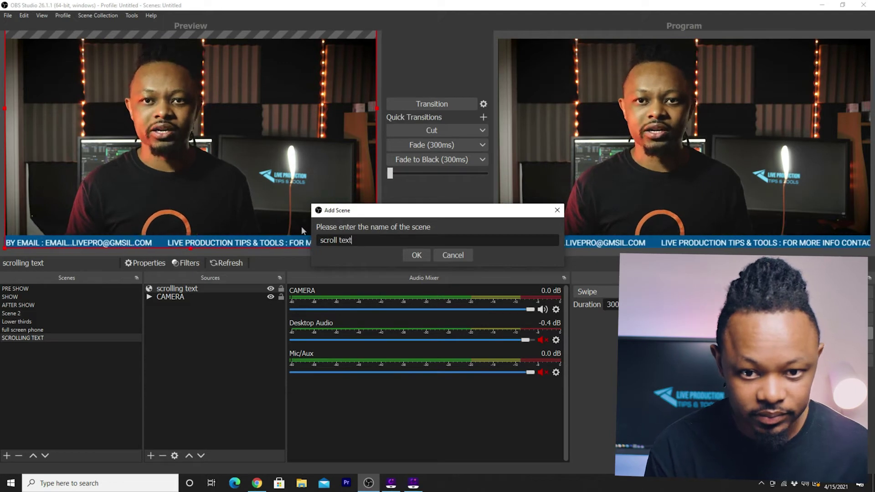
pyautogui.write('2')
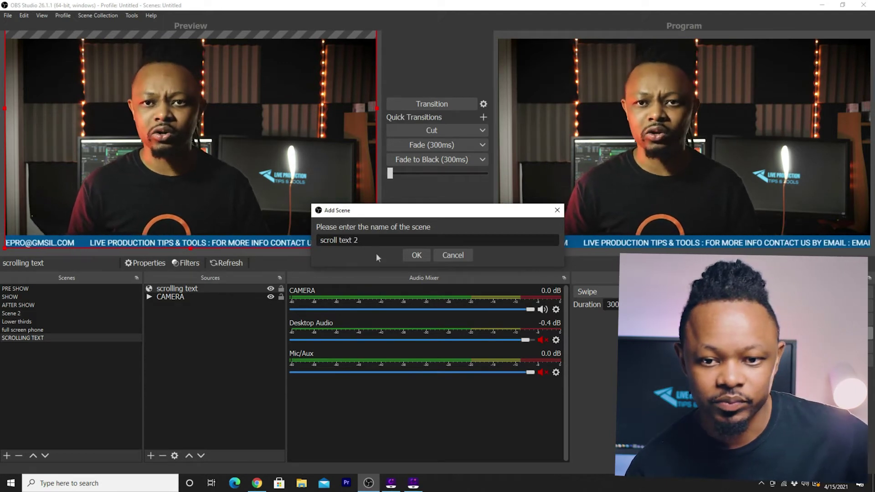
pyautogui.click(410, 257)
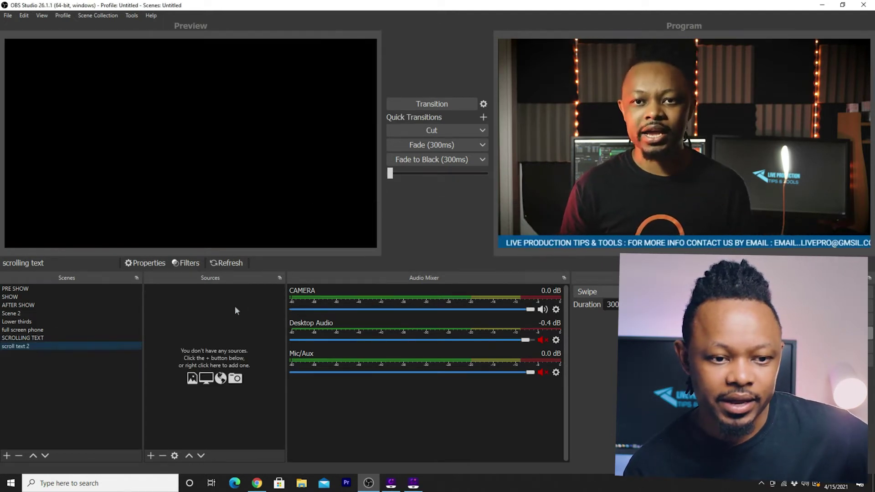
pyautogui.click(151, 455)
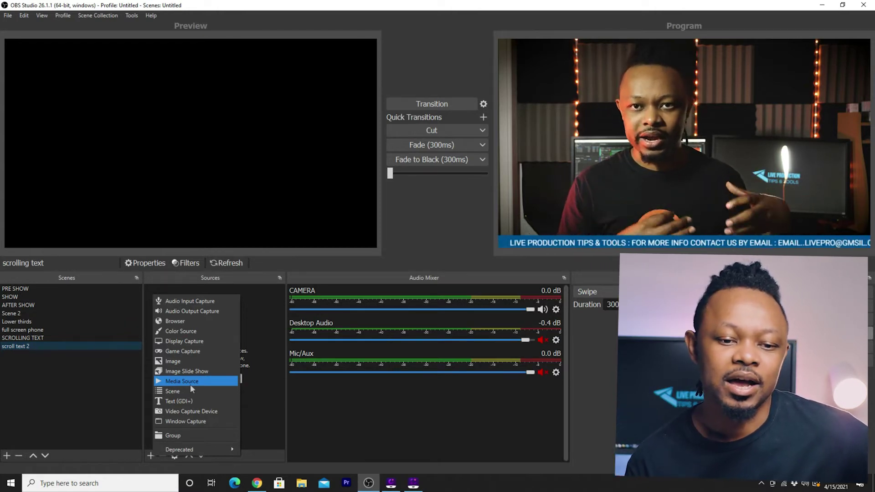
# Step: Add Media Source 2 playing the local LOWERTHRID.mp4 video file
pyautogui.click(192, 382)
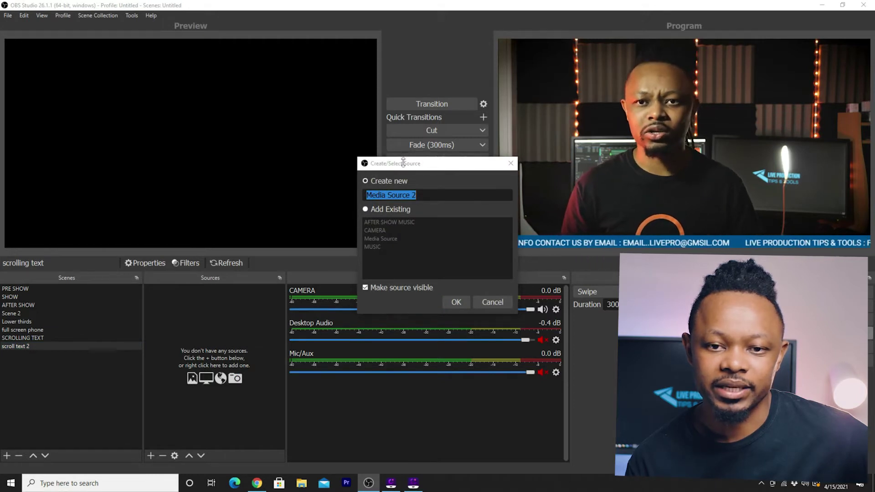
pyautogui.moveTo(403, 163); pyautogui.dragTo(372, 192)
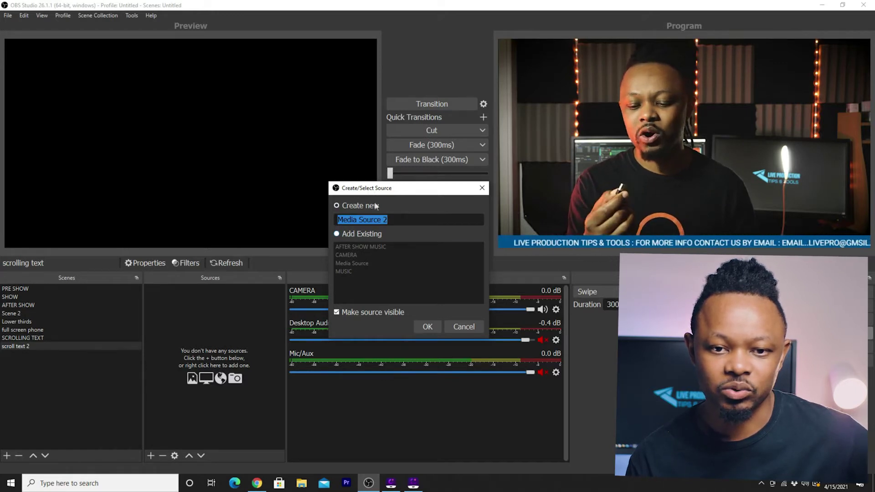
pyautogui.click(426, 328)
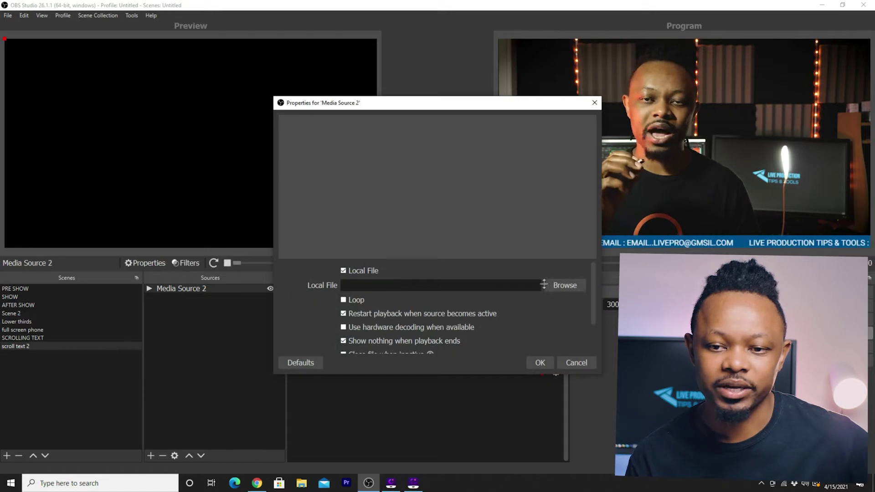
pyautogui.click(564, 285)
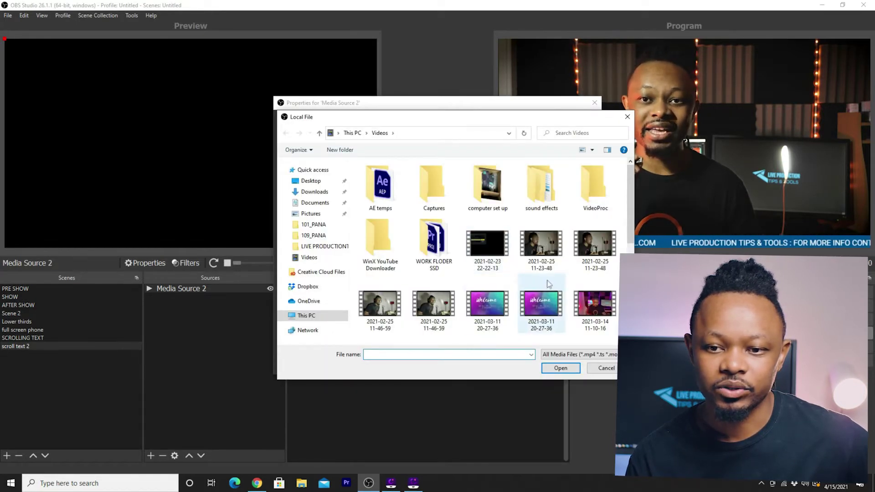
pyautogui.click(433, 318)
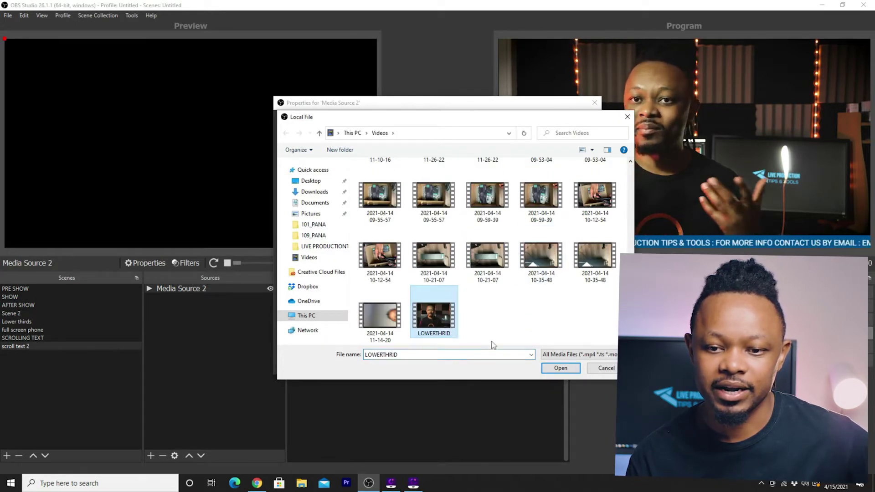
pyautogui.click(556, 365)
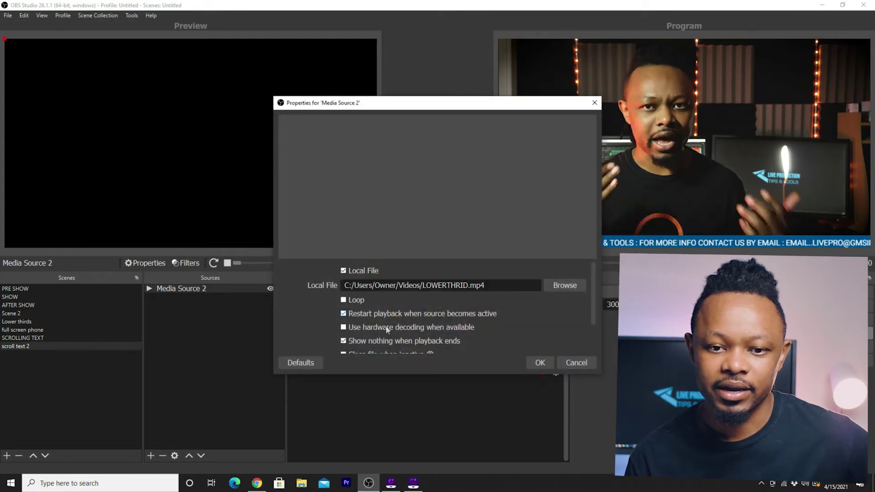
pyautogui.scroll(-2, 500, 319)
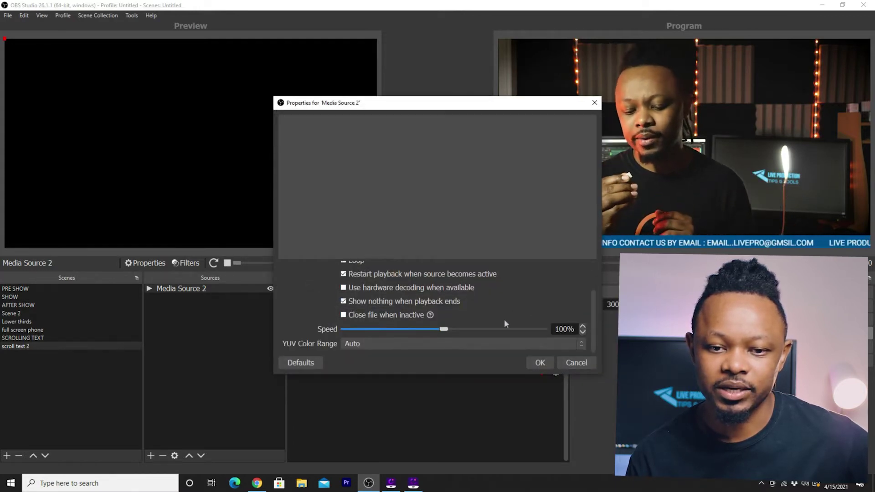
pyautogui.click(540, 364)
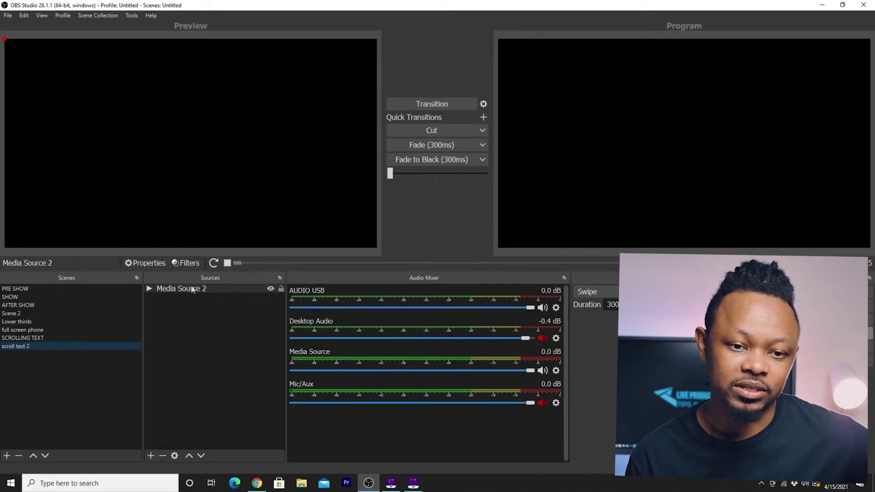
# Step: Return to the browser showing the Facebook Page
pyautogui.click(440, 128)
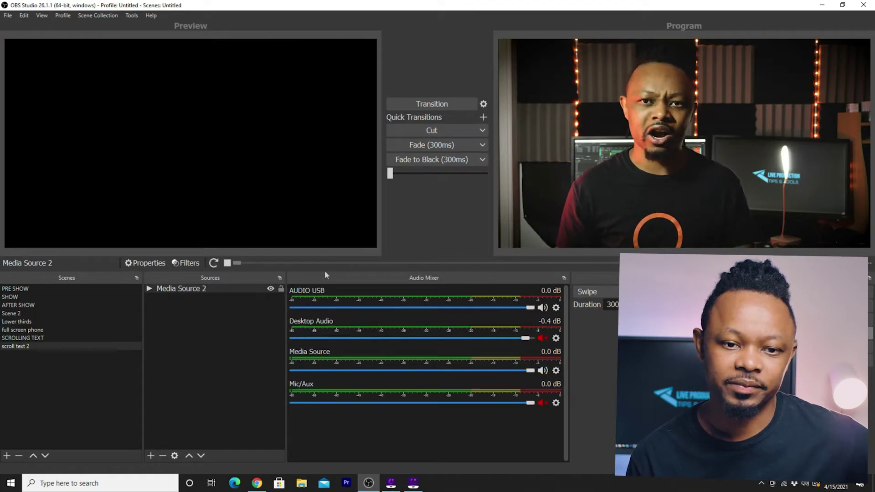
pyautogui.click(256, 484)
pyautogui.scroll(2, 264, 228)
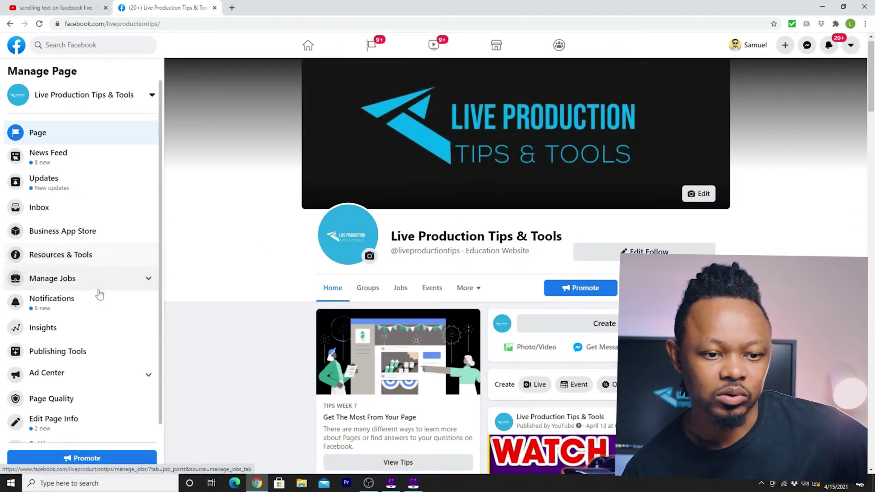
pyautogui.scroll(-1, 99, 294)
# Step: Reach the Live Dashboard via Publishing Tools and Creator Studio, then start a live stream setup
pyautogui.click(88, 337)
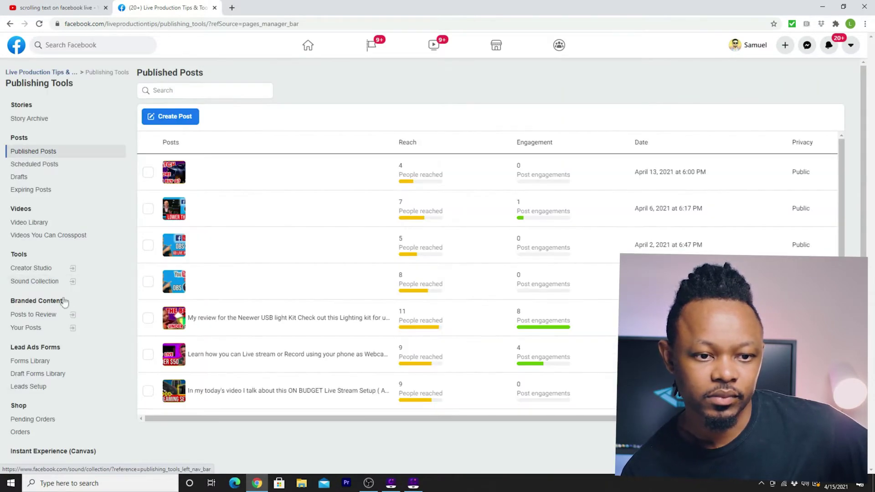
pyautogui.click(43, 268)
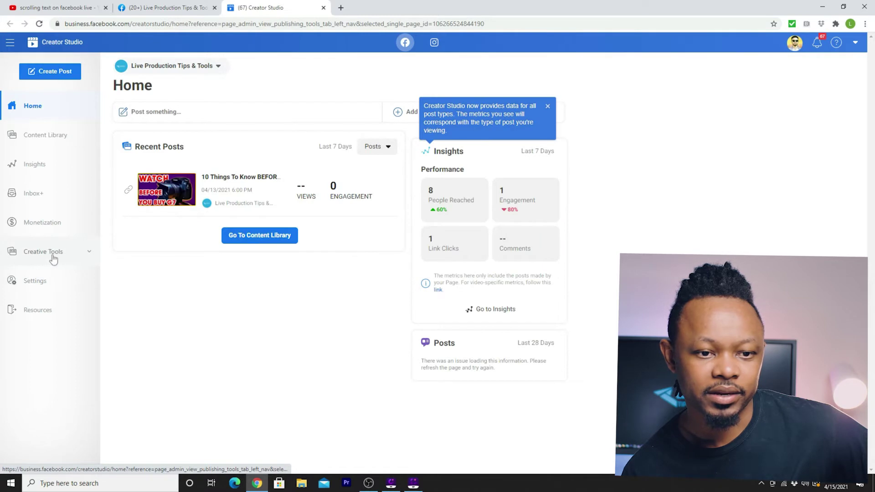
pyautogui.click(61, 256)
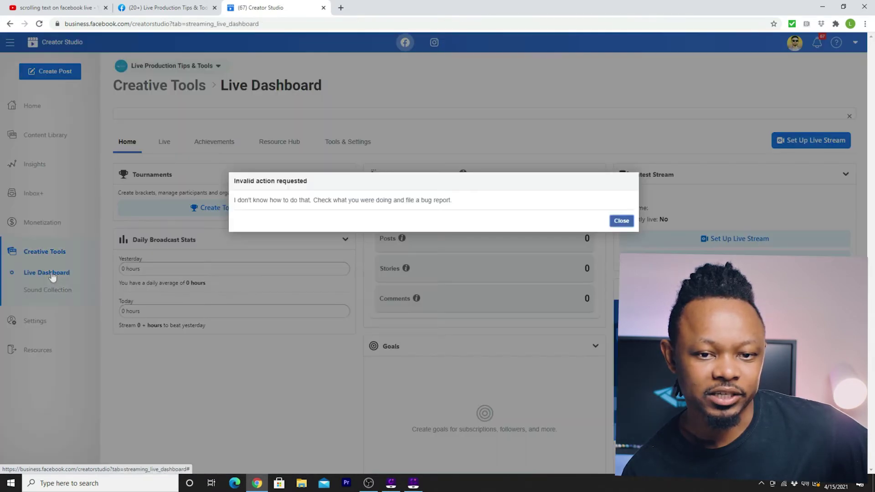
pyautogui.click(619, 223)
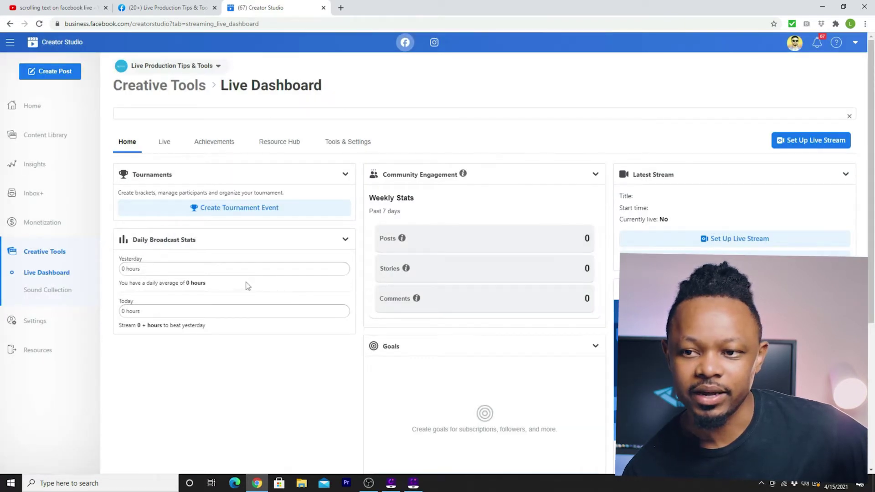
pyautogui.click(819, 141)
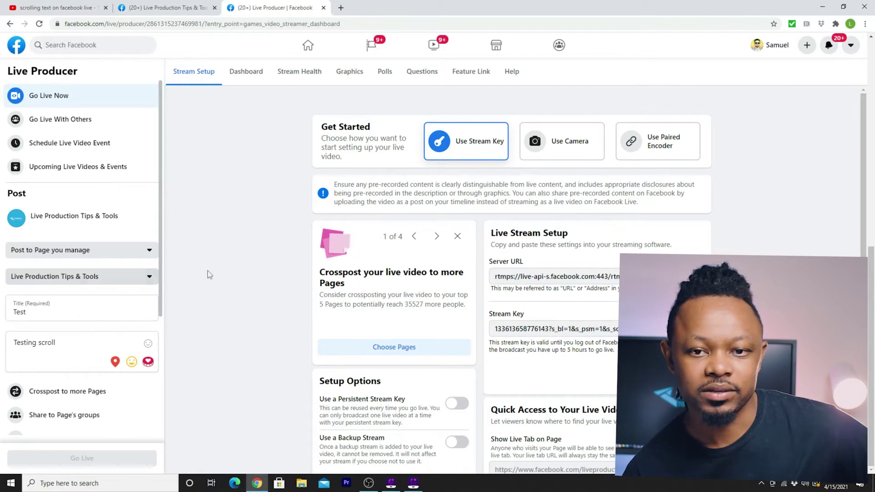
pyautogui.scroll(1, 243, 262)
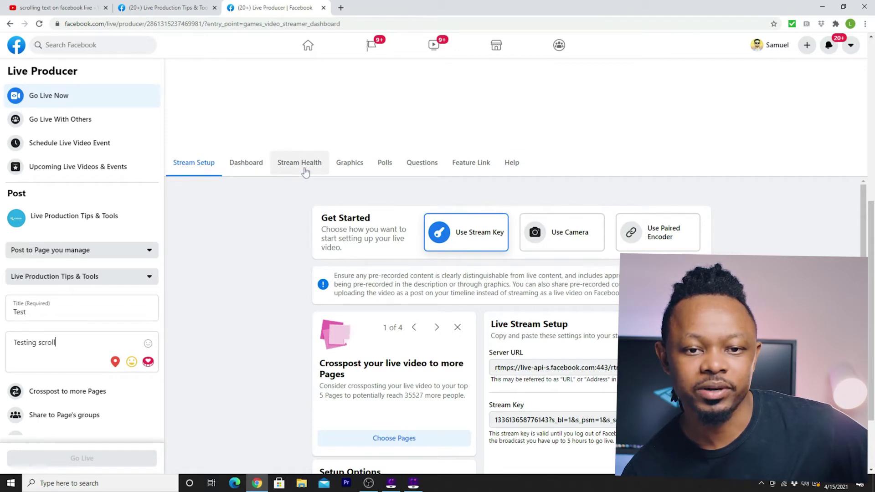
# Step: Go to the Graphics section of the Test stream setup
pyautogui.click(356, 167)
pyautogui.scroll(-1, 363, 219)
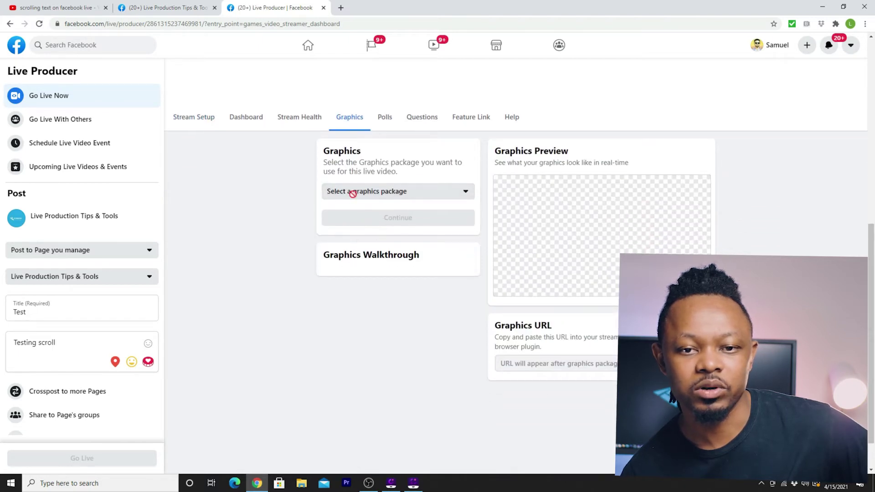
pyautogui.scroll(1, 354, 185)
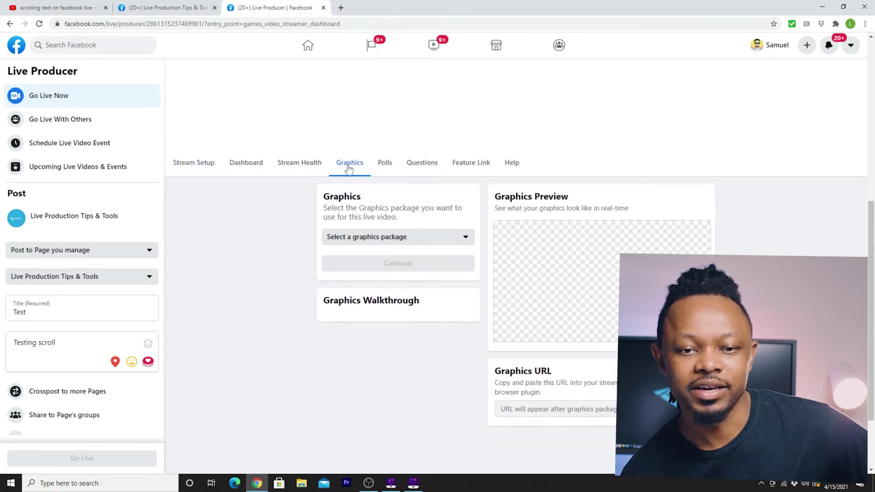
pyautogui.scroll(-1, 367, 205)
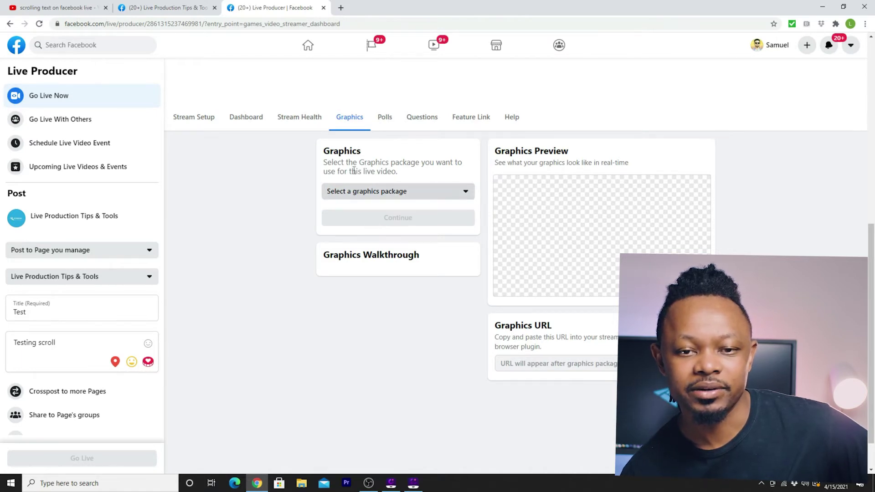
# Step: Choose the Station graphics package (after trying Simple) and continue with it
pyautogui.click(366, 191)
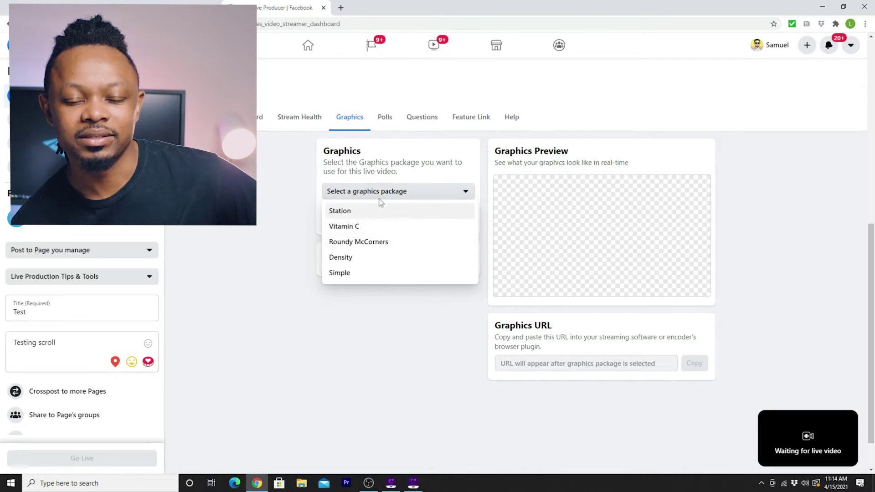
pyautogui.click(347, 214)
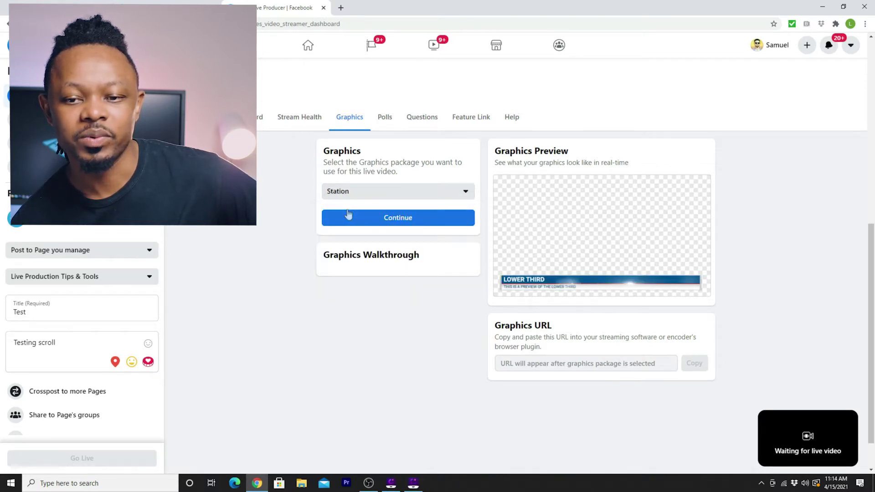
pyautogui.click(365, 195)
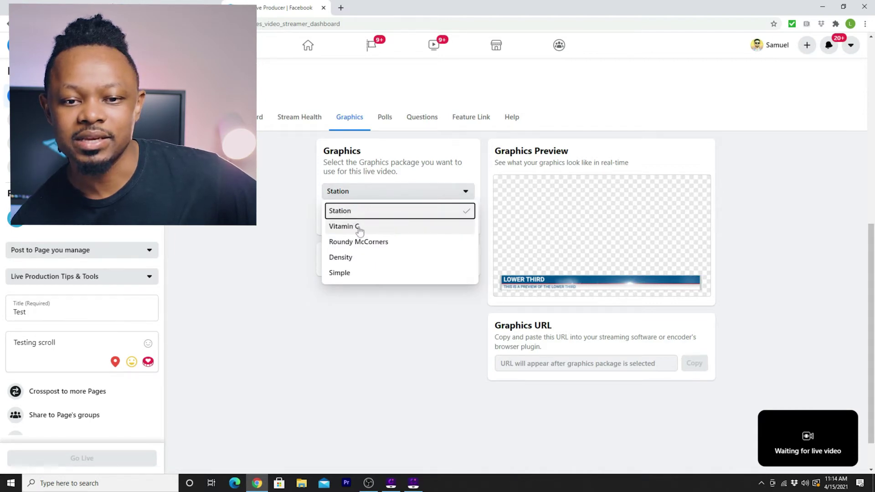
pyautogui.click(344, 273)
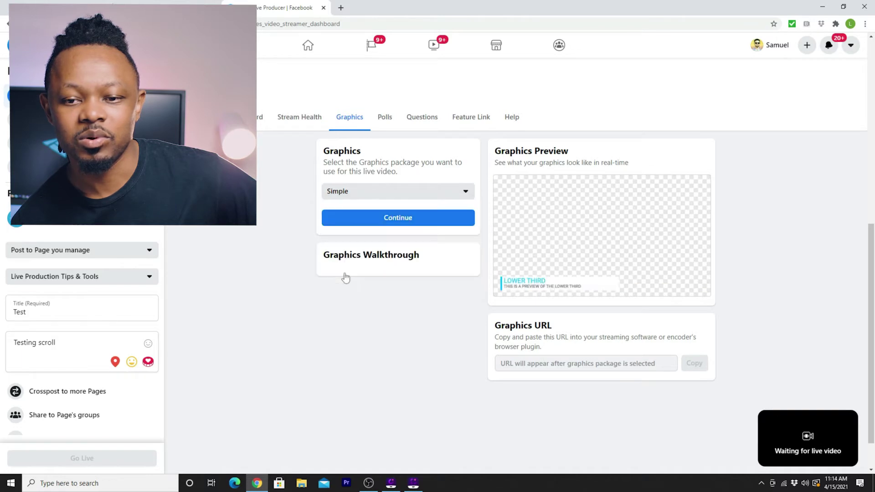
pyautogui.click(375, 199)
pyautogui.click(356, 215)
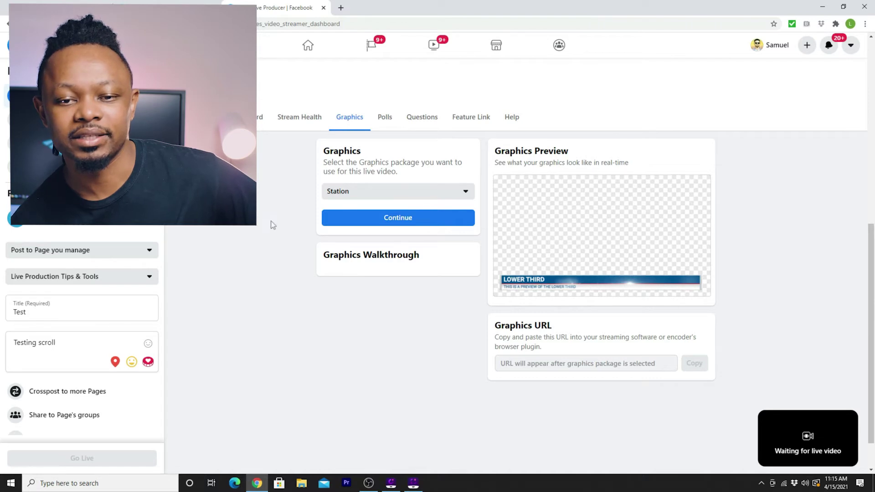
pyautogui.click(386, 220)
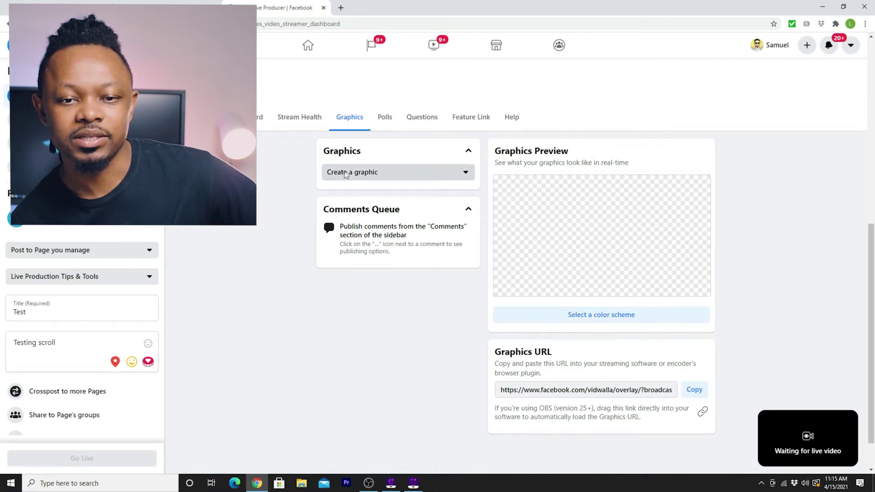
pyautogui.click(395, 177)
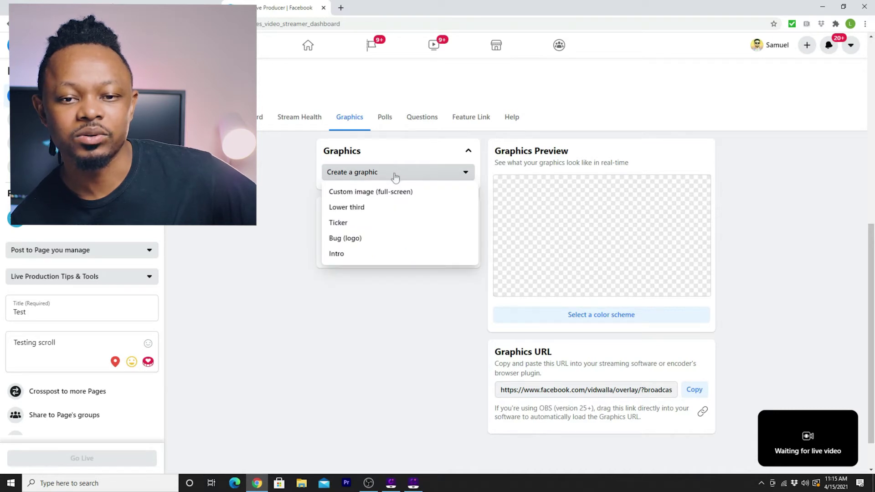
pyautogui.click(343, 226)
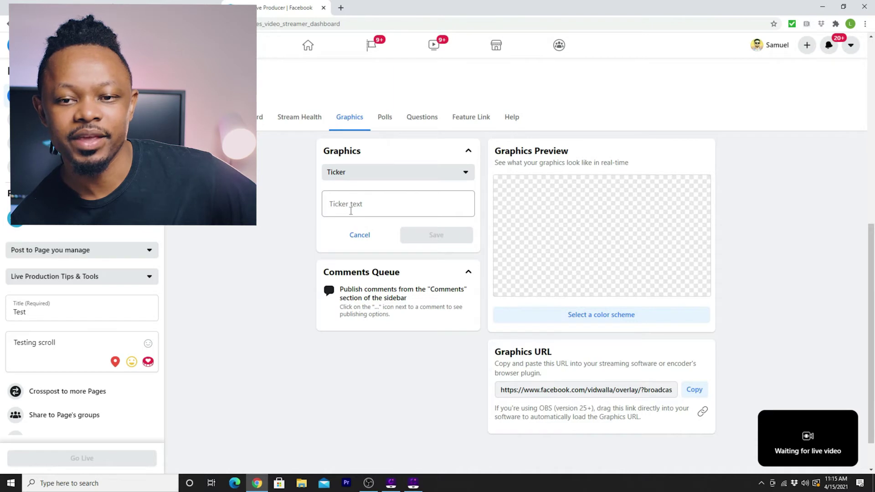
pyautogui.click(350, 209)
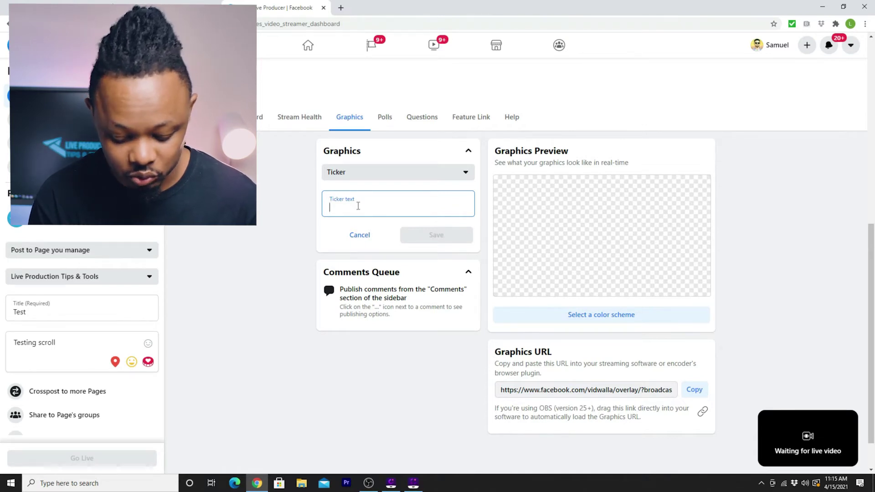
pyautogui.write('Li')
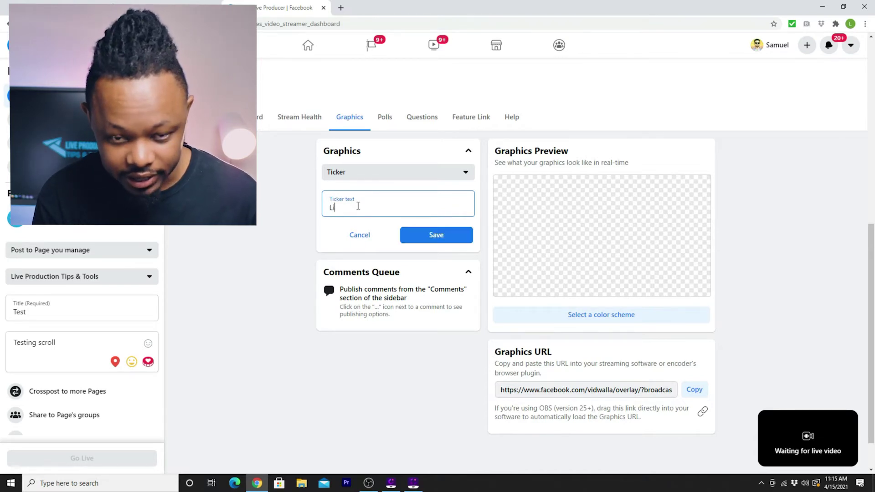
pyautogui.write('vePr')
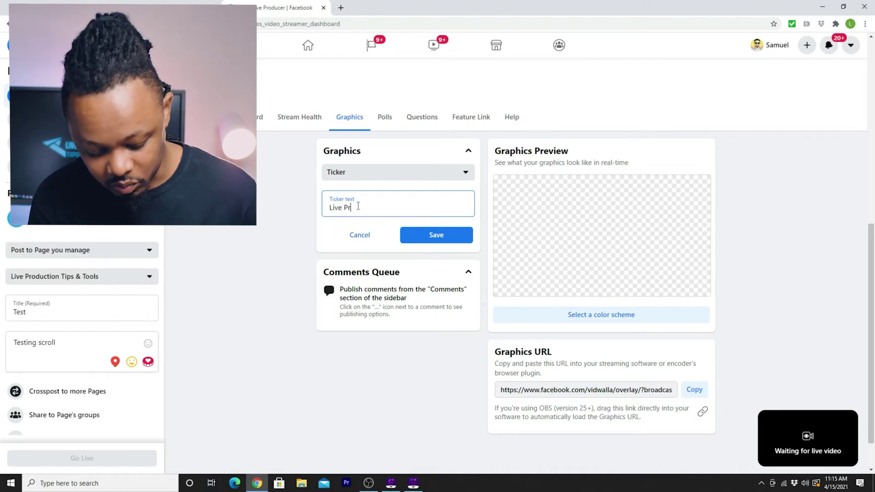
pyautogui.write('oduction ')
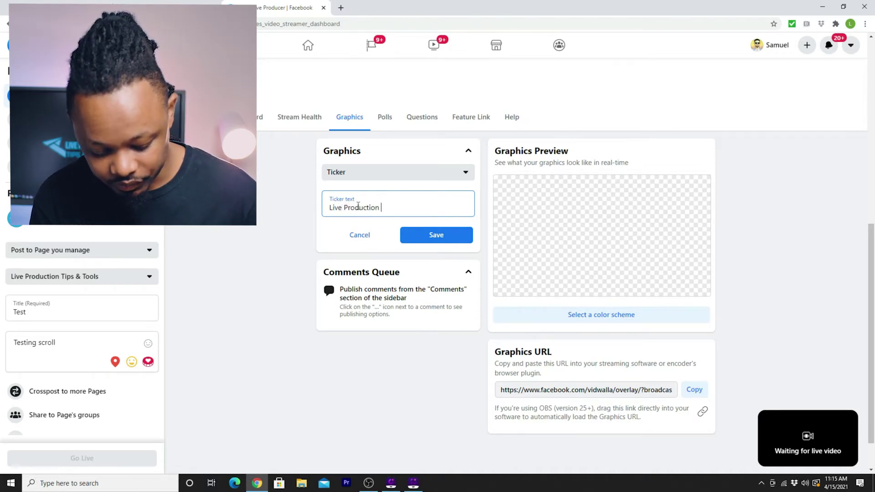
pyautogui.write('Rips')
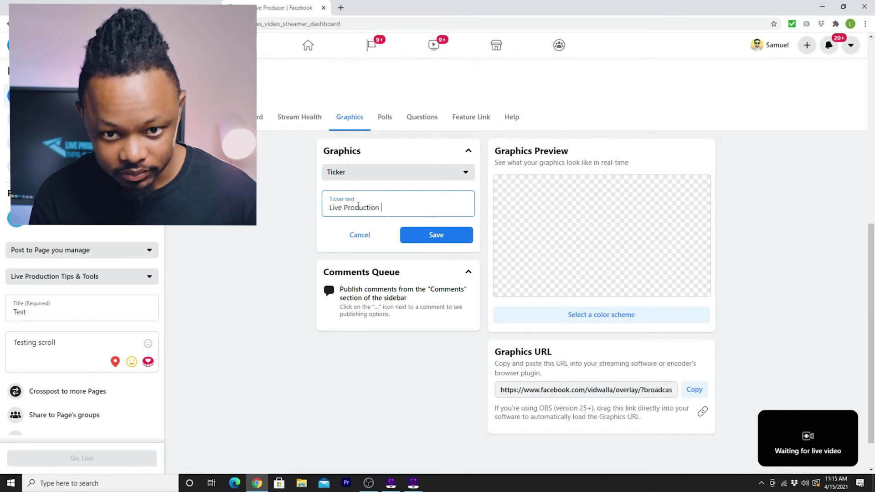
pyautogui.write('s ')
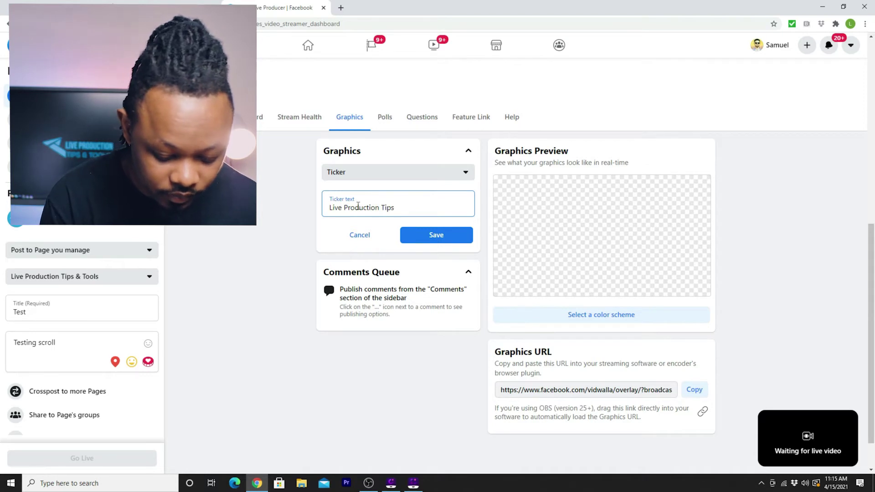
pyautogui.write('& Tool')
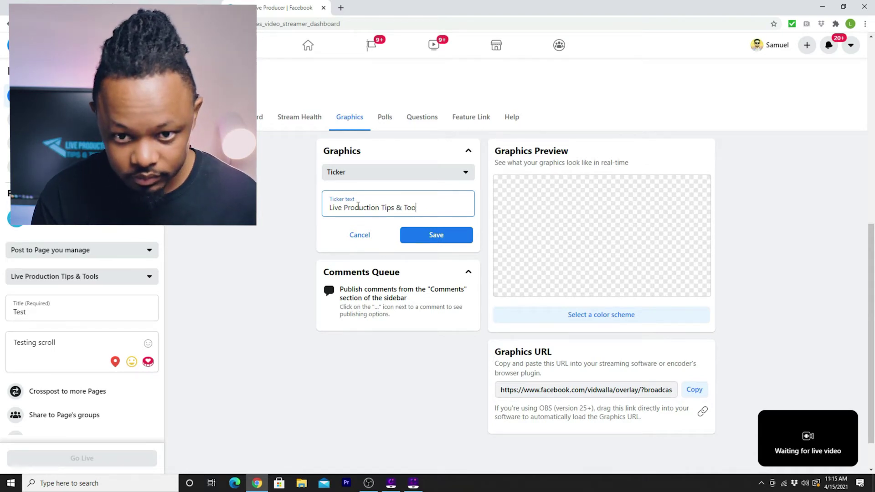
pyautogui.write('s')
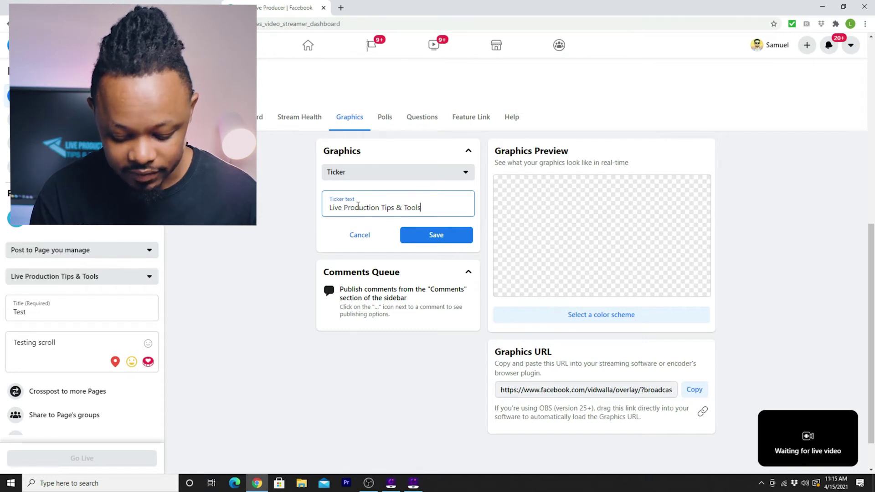
pyautogui.write(' : Email us')
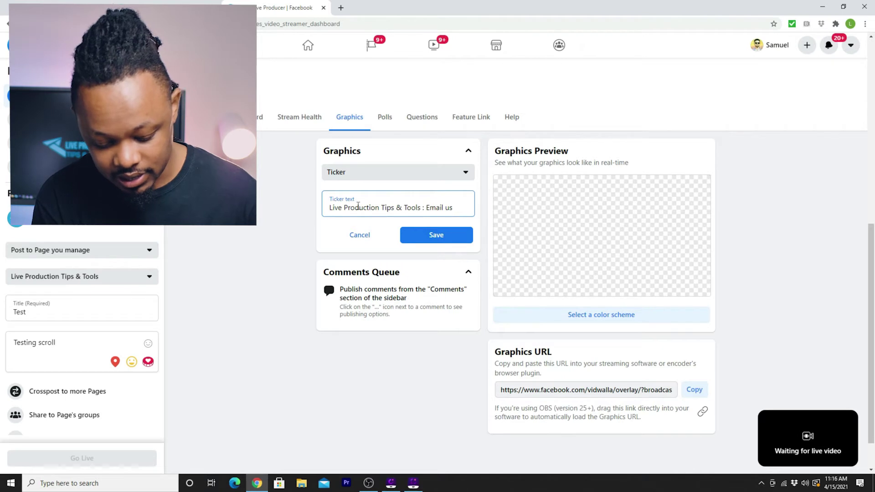
pyautogui.write('at')
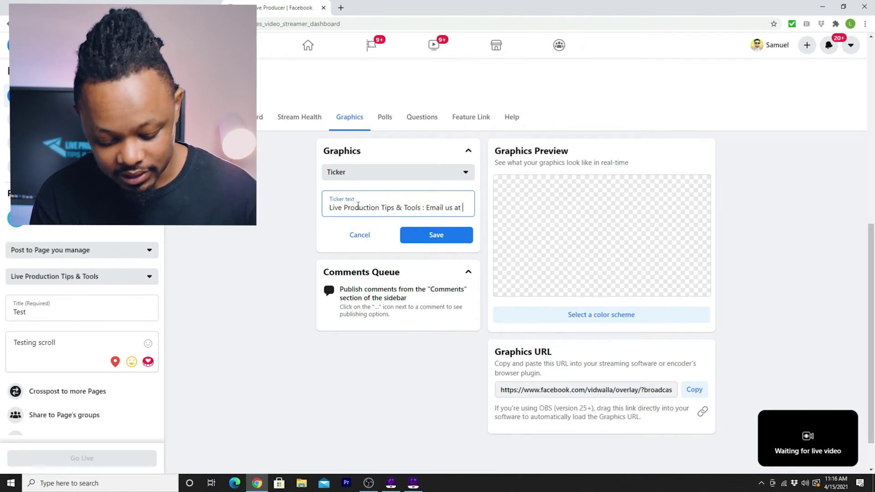
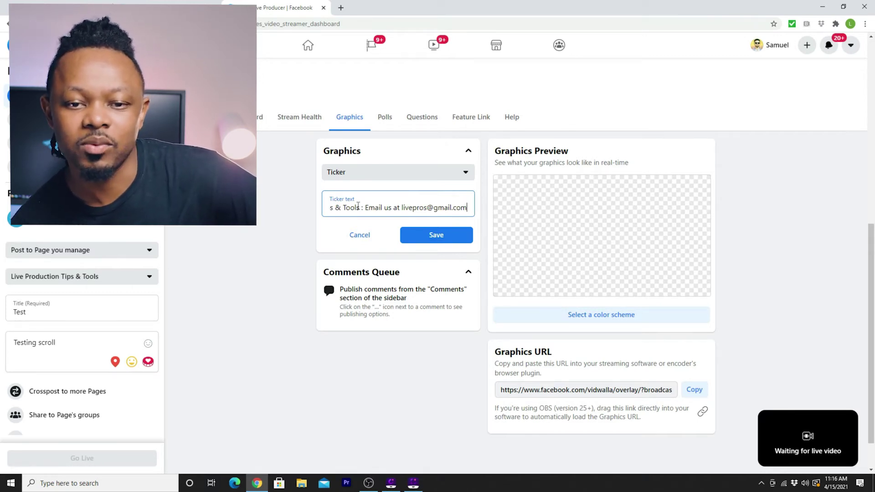
# Step: Save the ticker and copy the Graphics URL
pyautogui.click(437, 237)
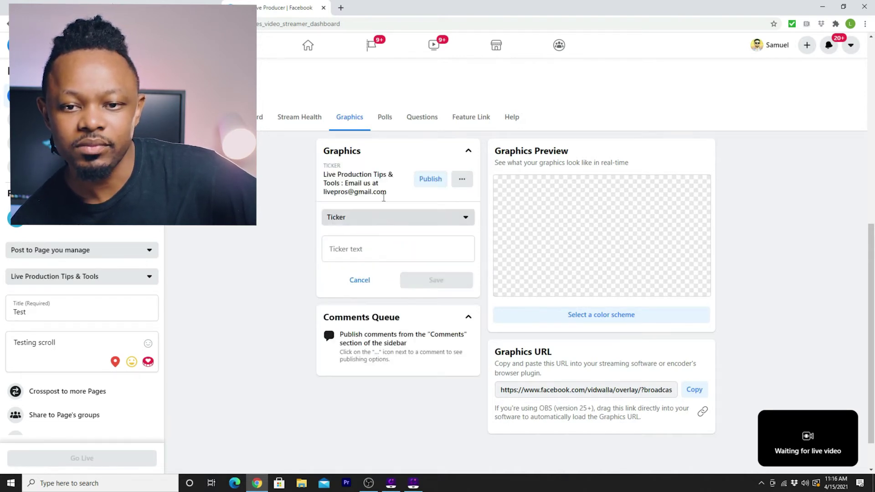
pyautogui.scroll(-1, 576, 278)
pyautogui.scroll(1, 577, 278)
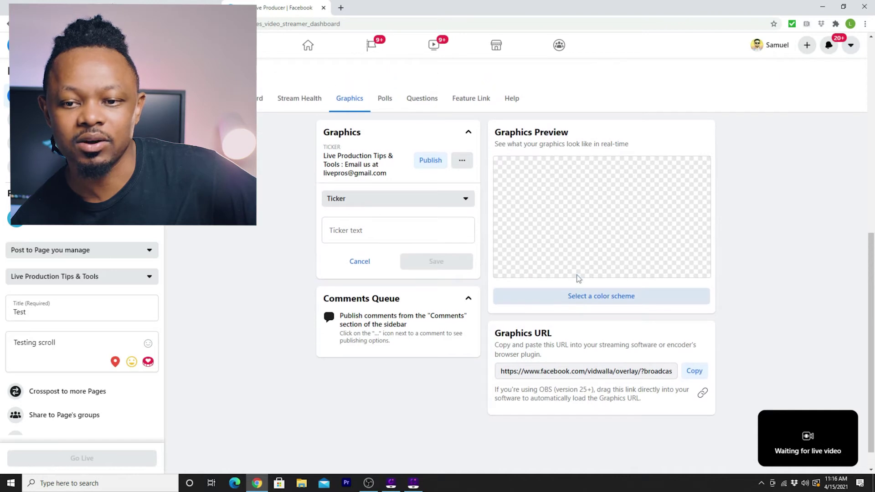
pyautogui.scroll(-1, 576, 279)
pyautogui.scroll(-1, 577, 278)
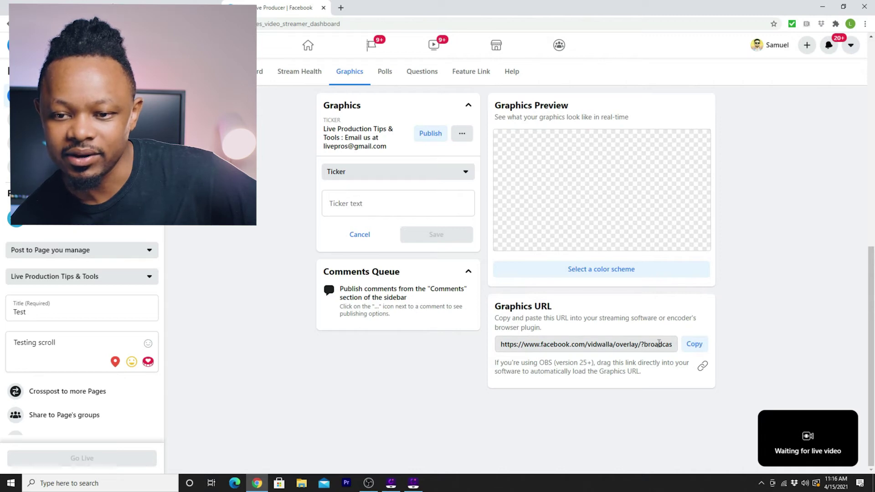
pyautogui.click(695, 344)
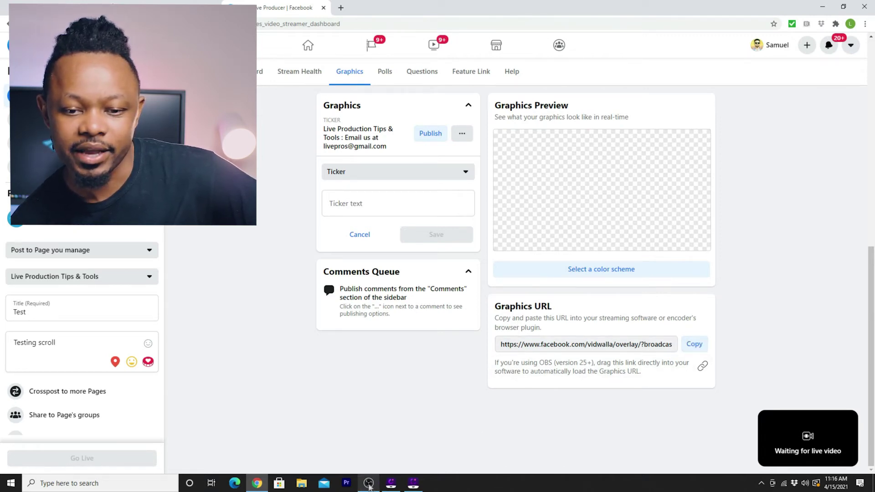
# Step: Add a Browser source named scrolling text2 after the duplicate-name warning
pyautogui.moveTo(369, 482)
pyautogui.click(368, 427)
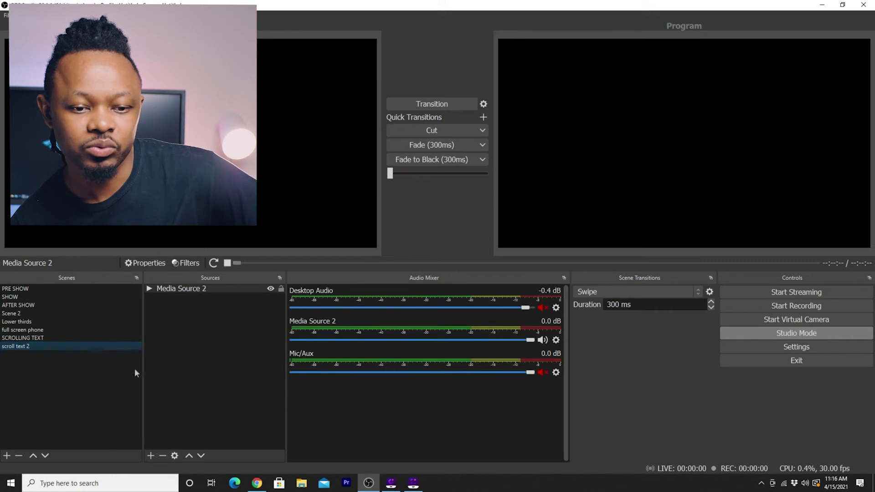
pyautogui.click(151, 457)
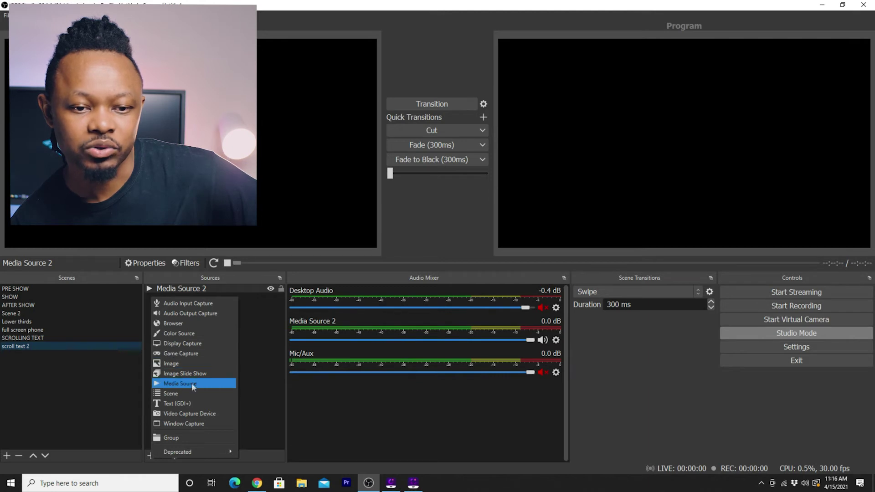
pyautogui.click(191, 324)
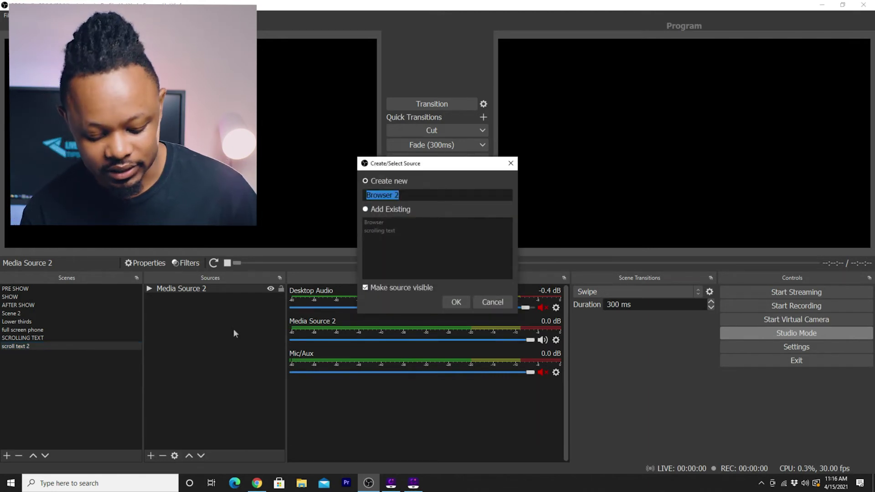
pyautogui.write('scr')
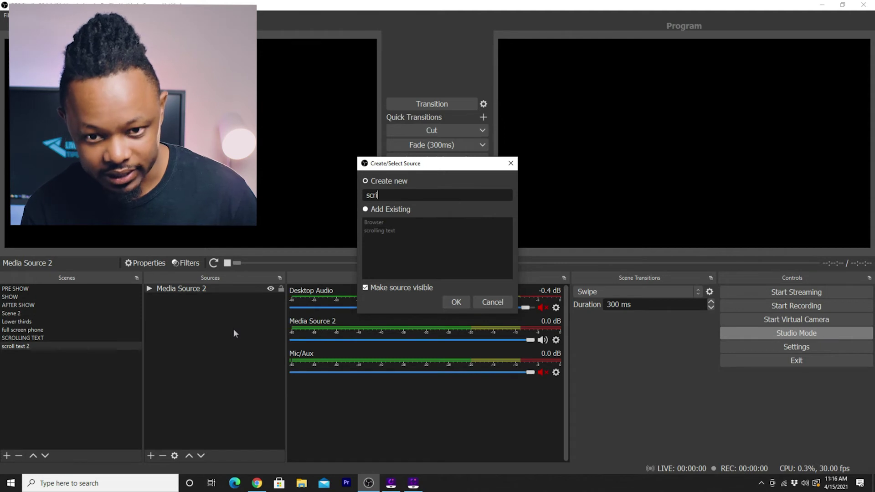
pyautogui.write('oll')
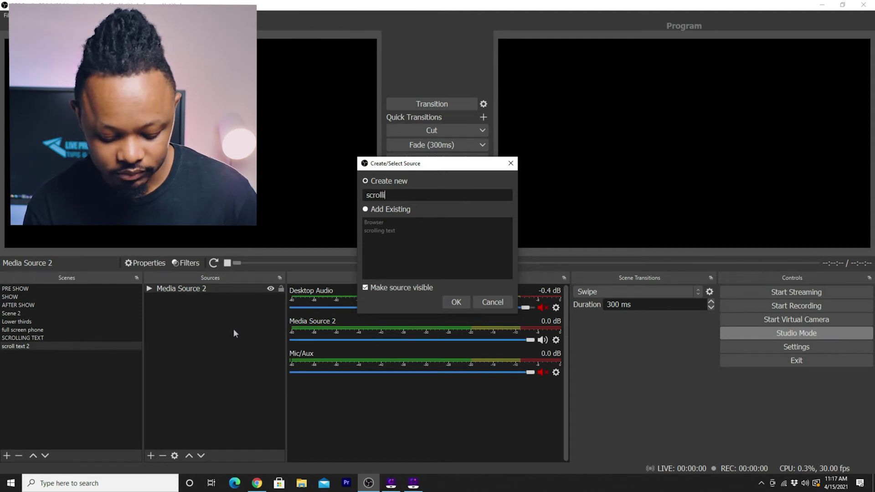
pyautogui.write('ing text')
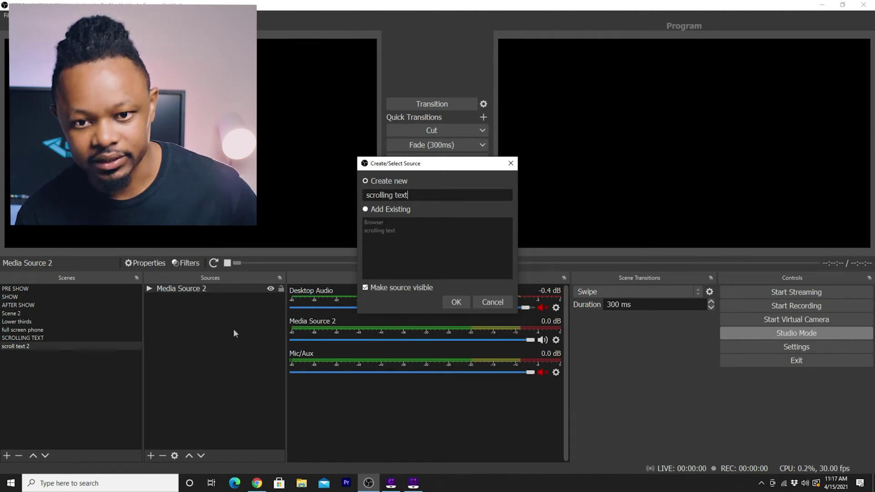
pyautogui.click(456, 302)
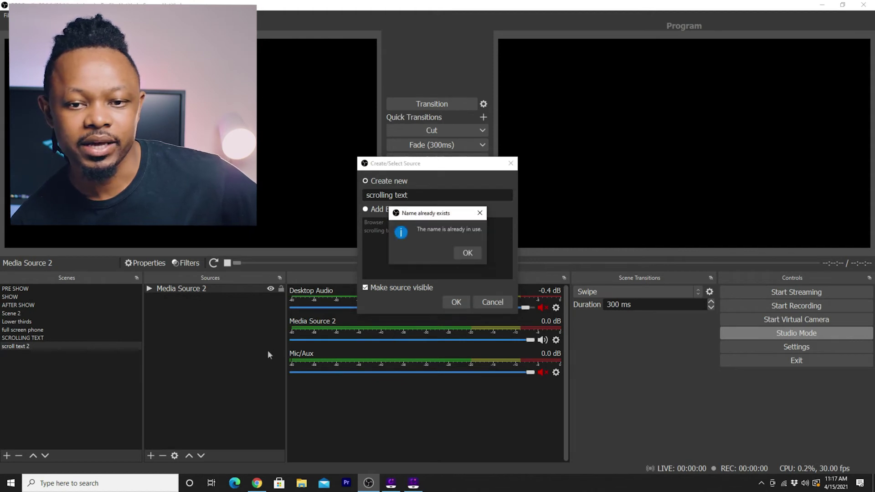
pyautogui.click(460, 249)
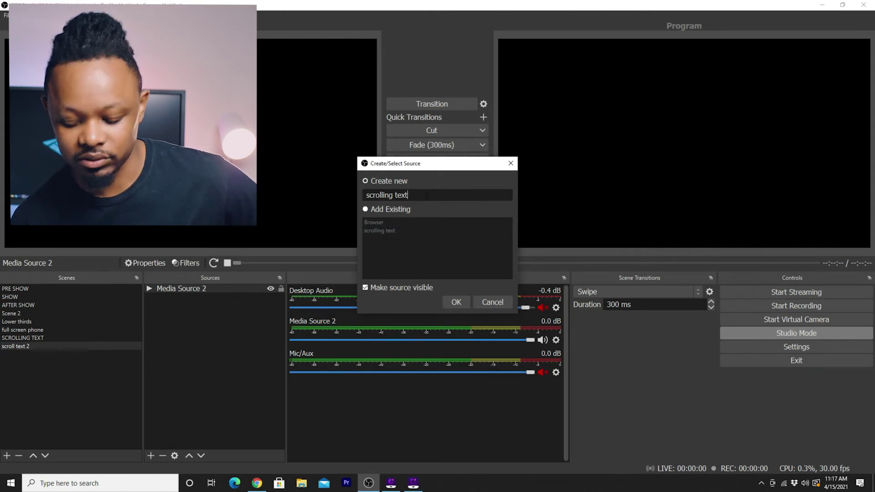
pyautogui.write('2')
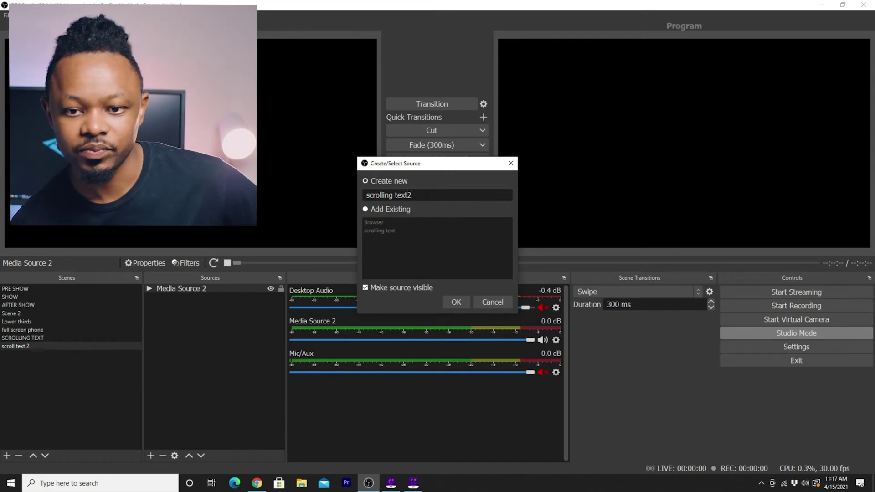
pyautogui.click(456, 301)
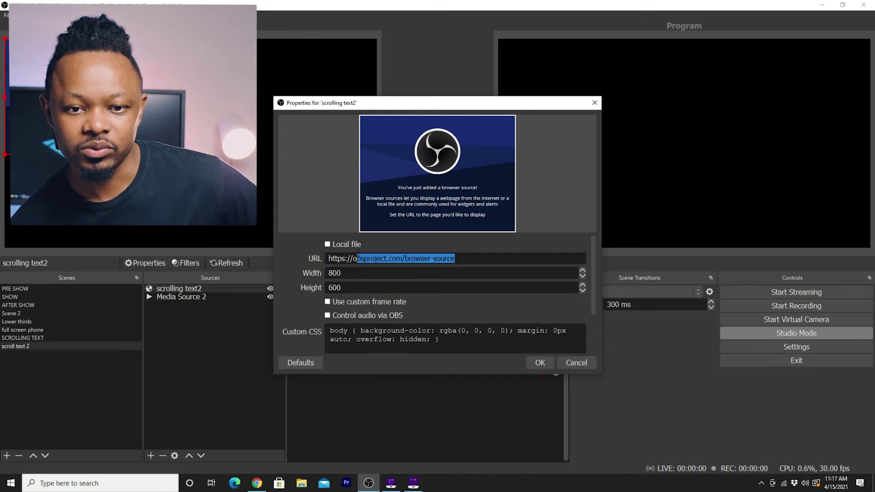
# Step: Replace the placeholder address with the pasted Facebook graphics overlay URL
pyautogui.moveTo(456, 259); pyautogui.dragTo(328, 258)
pyautogui.press('BackSpace')
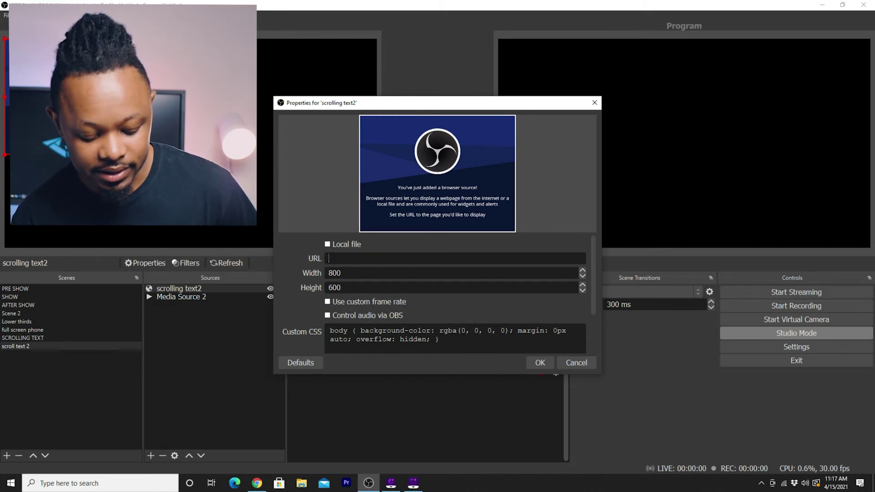
pyautogui.hotkey('ctrl', 'v')
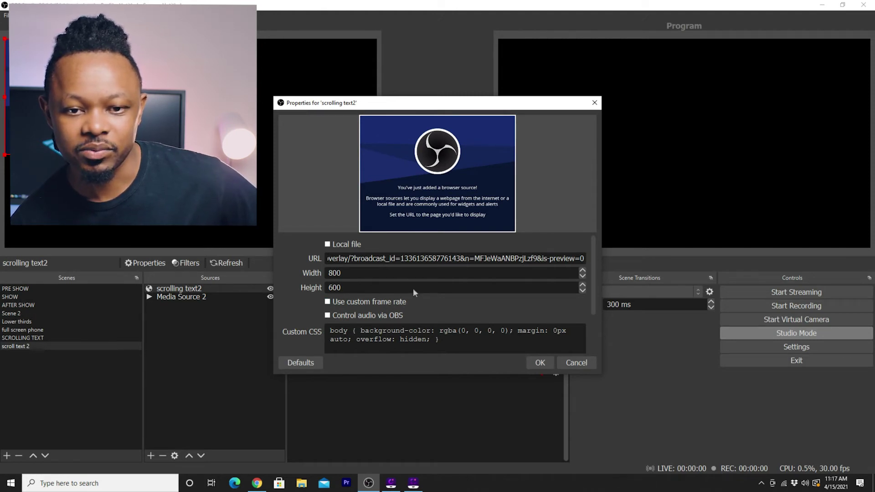
# Step: Set the browser source size to 1920 by 1080 and apply it
pyautogui.doubleClick(353, 272)
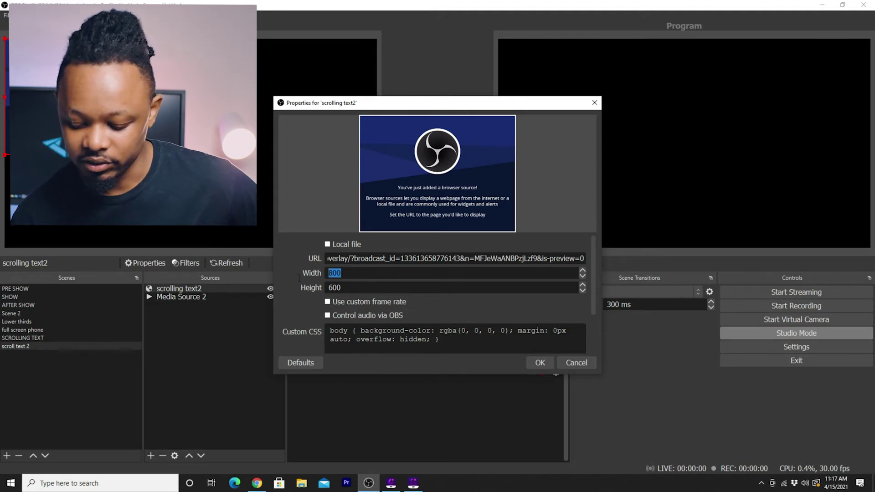
pyautogui.write('10')
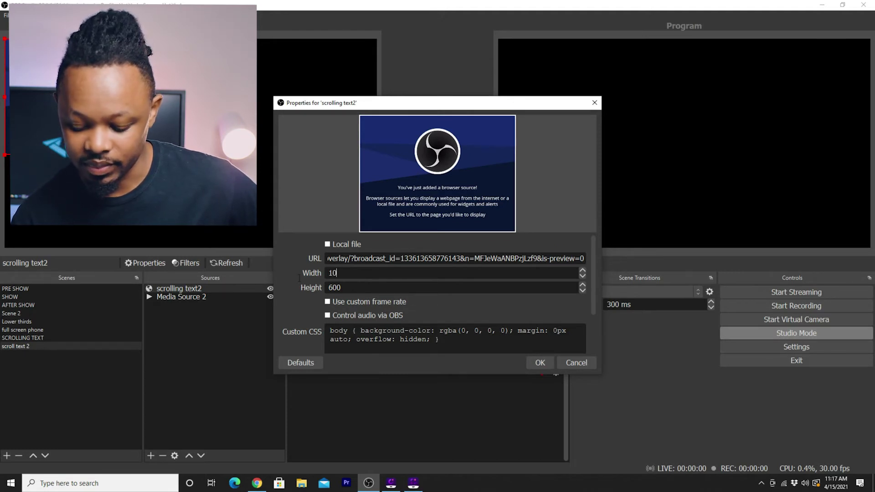
pyautogui.press('BackSpace')
pyautogui.write('9')
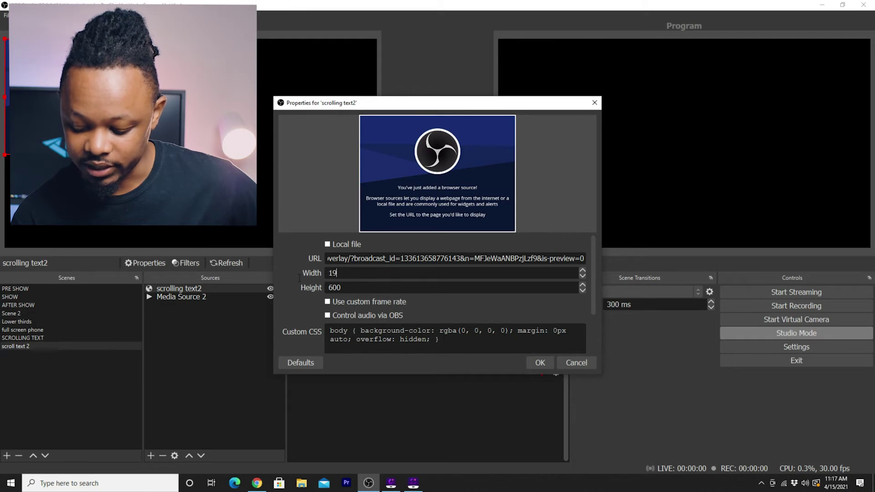
pyautogui.write('20')
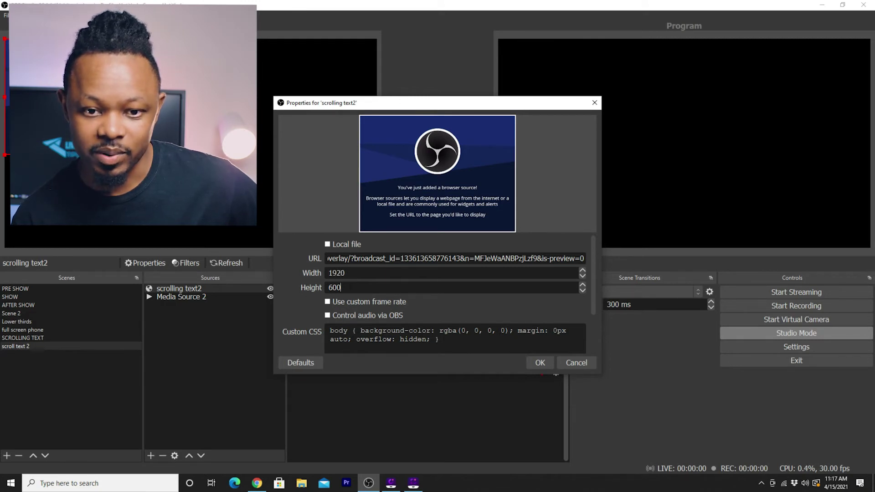
pyautogui.press('Tab')
pyautogui.write('108')
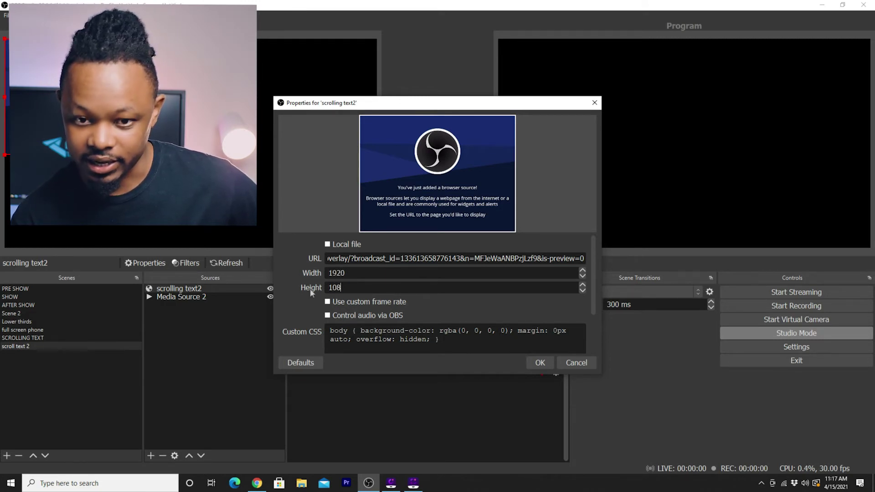
pyautogui.write('0')
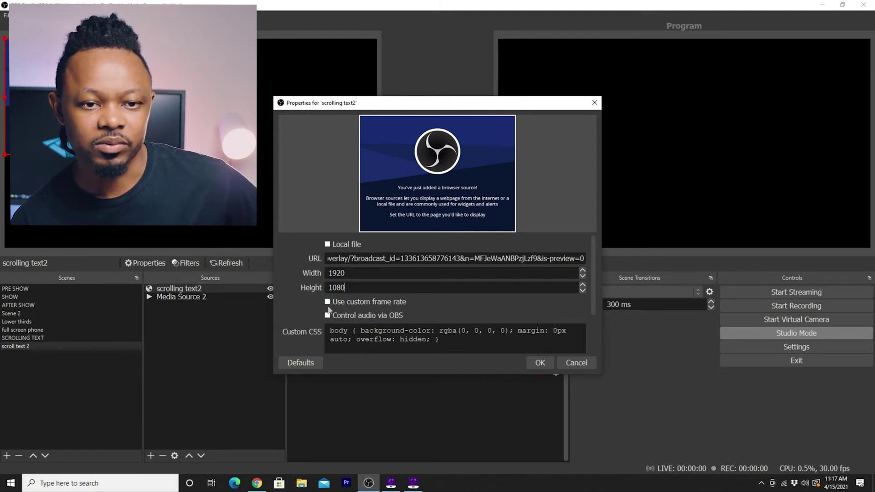
pyautogui.click(541, 363)
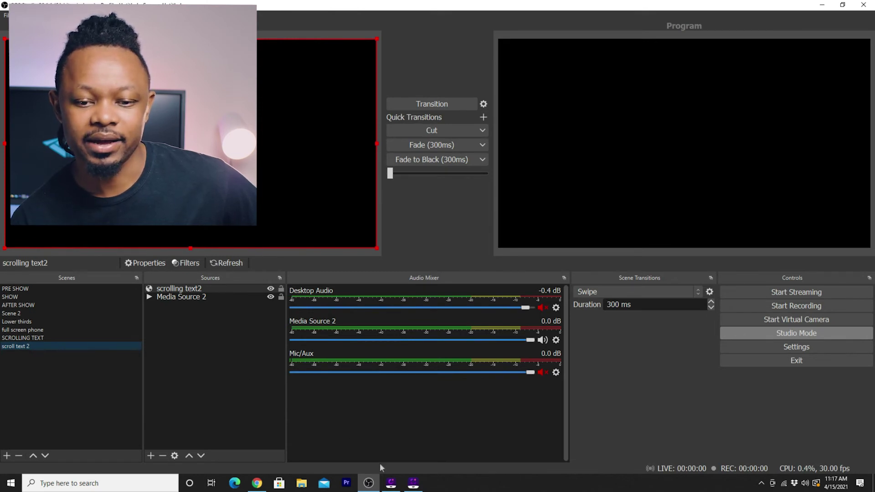
# Step: Publish the ticker graphic in Facebook Live Producer and return to OBS Studio
pyautogui.click(258, 484)
pyautogui.scroll(1, 403, 196)
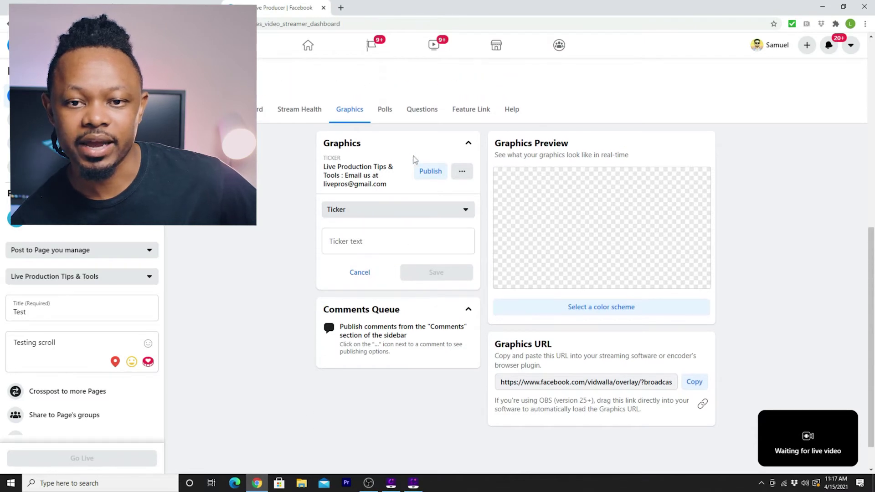
pyautogui.click(432, 186)
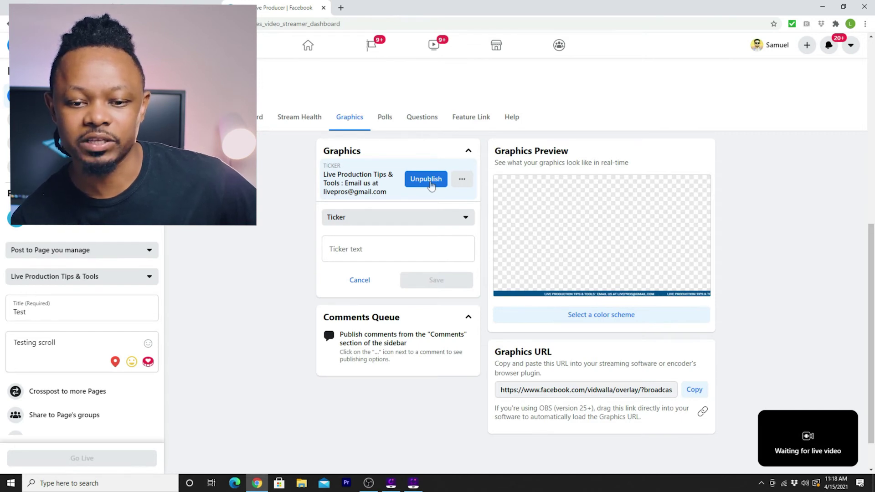
pyautogui.click(368, 482)
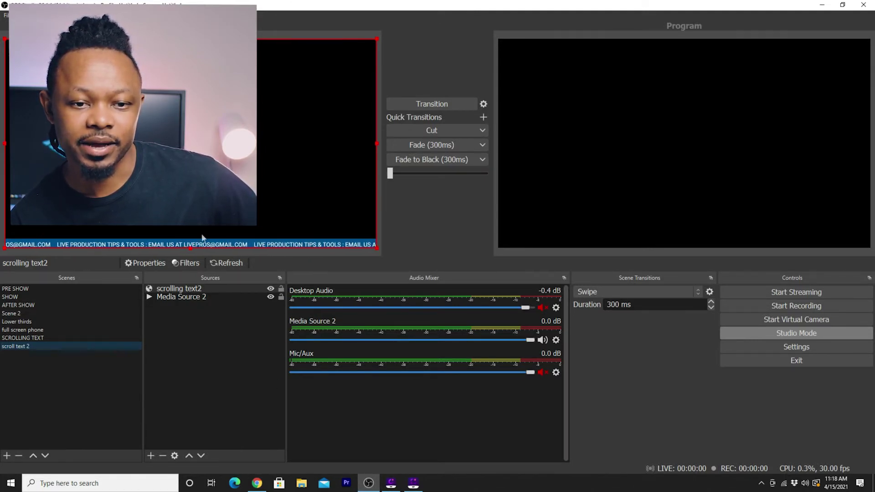
# Step: Fade the scroll text 2 scene with the ticker into Program
pyautogui.click(228, 325)
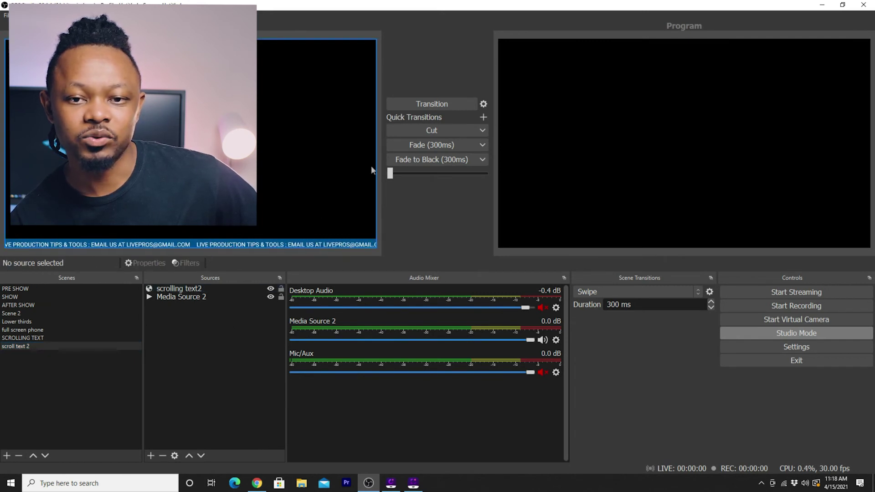
pyautogui.click(421, 146)
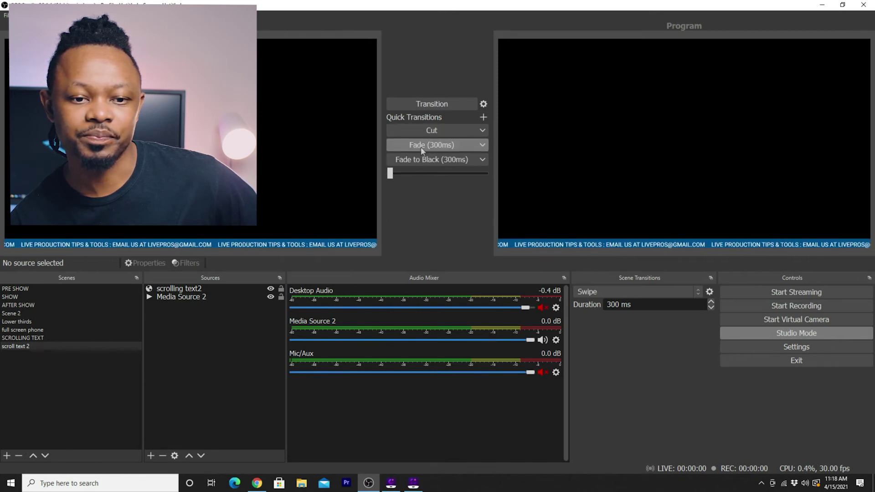
# Step: Select Media Source 2 and start the studio video playing beneath the ticker
pyautogui.click(226, 287)
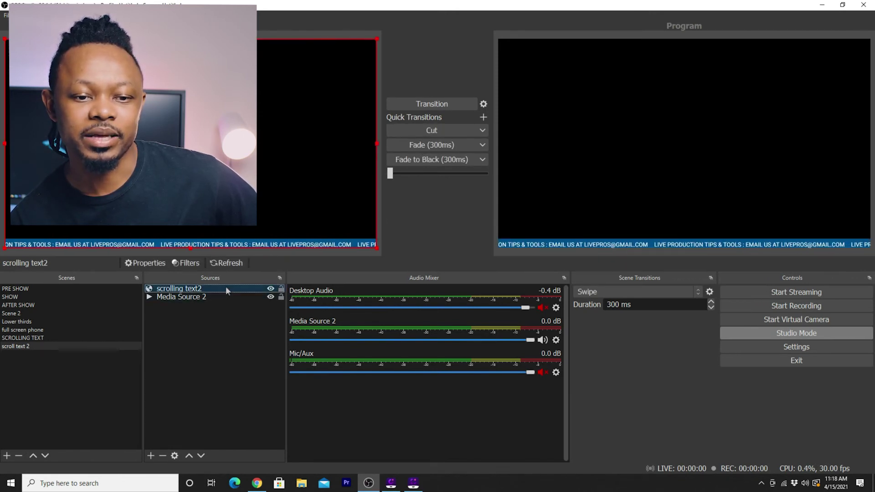
pyautogui.click(214, 298)
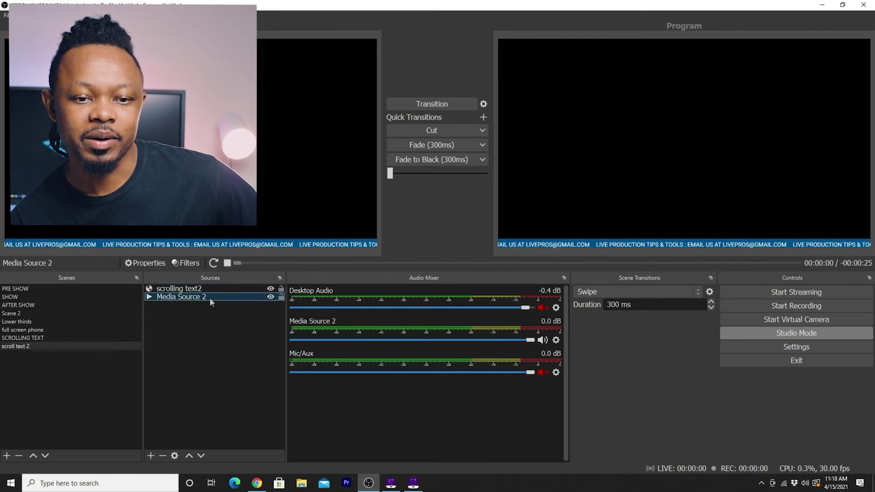
pyautogui.click(227, 265)
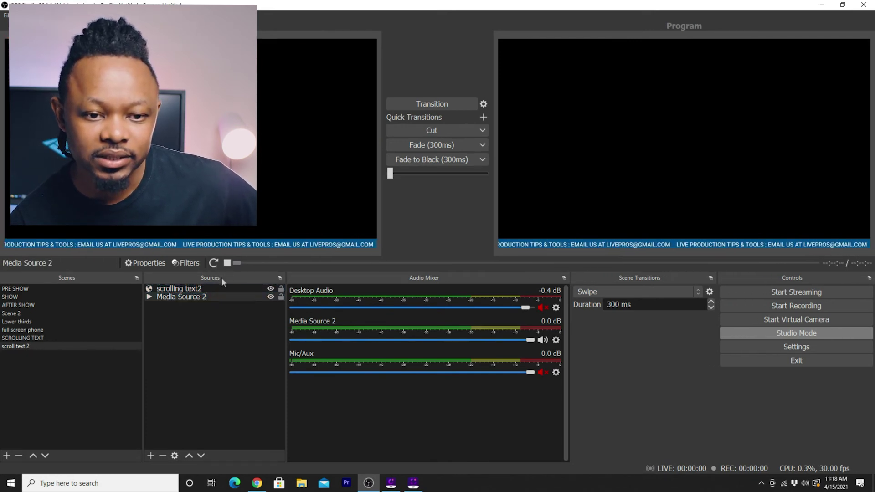
pyautogui.click(214, 263)
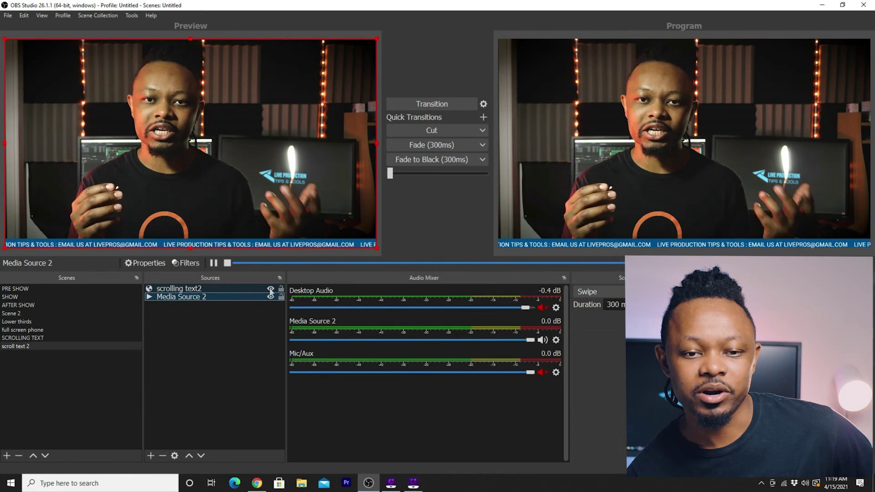
pyautogui.click(271, 290)
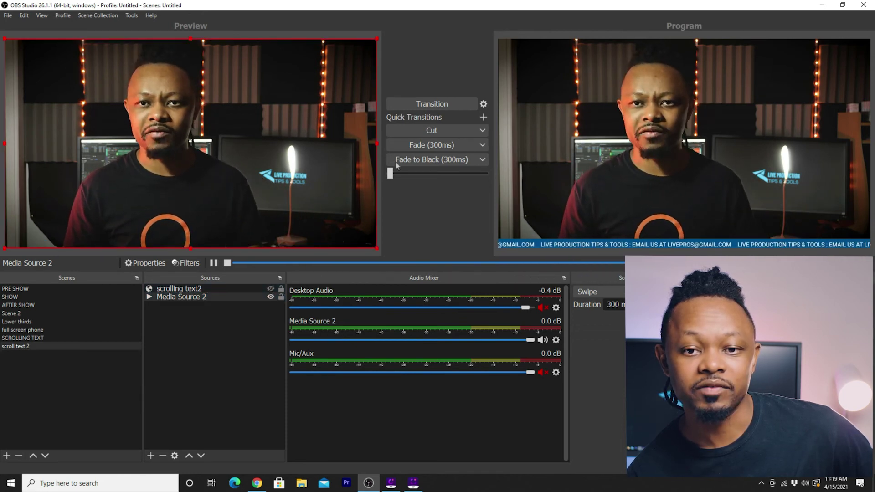
pyautogui.click(411, 147)
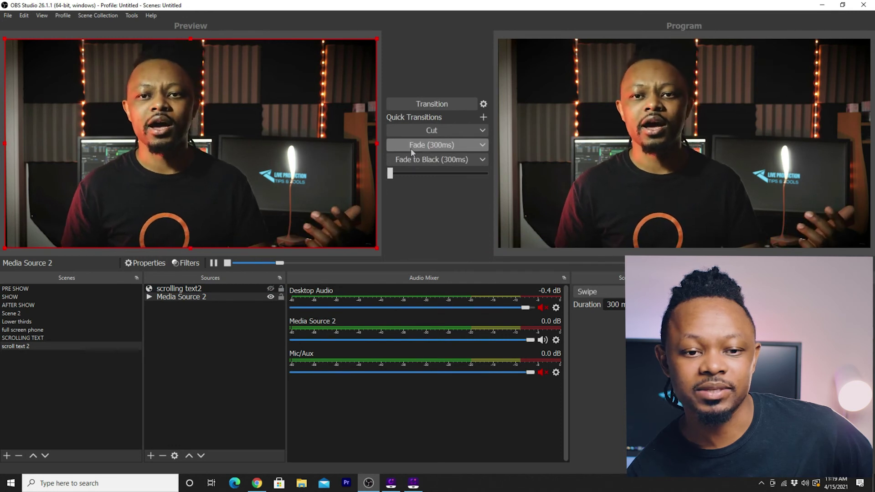
pyautogui.click(270, 290)
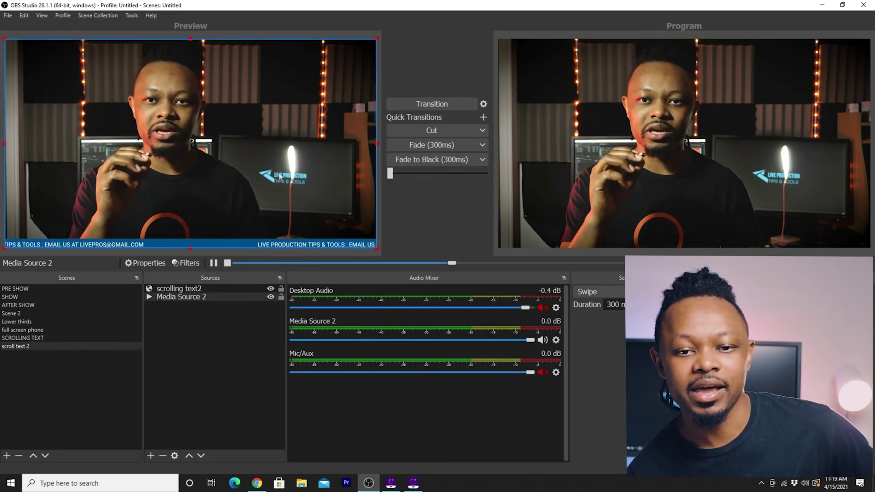
pyautogui.click(431, 145)
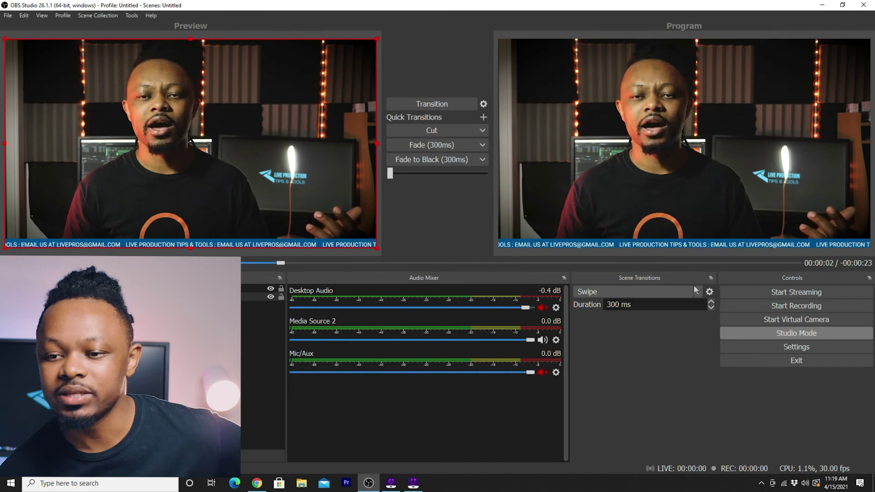
# Step: In Settings > Stream, browse the service list and keep Facebook Live selected
pyautogui.click(799, 348)
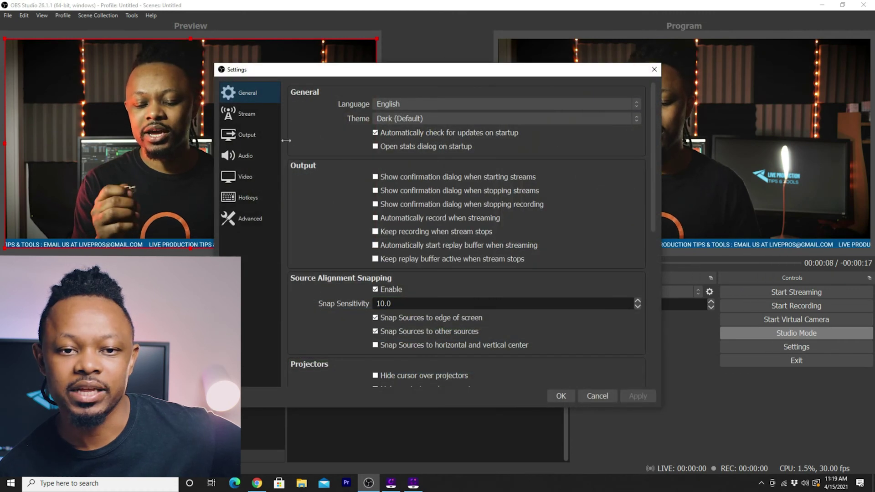
pyautogui.click(258, 120)
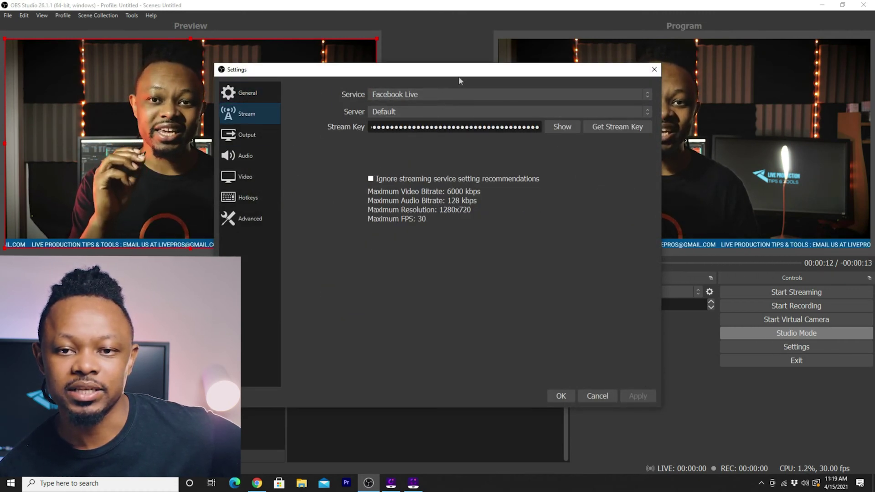
pyautogui.click(643, 94)
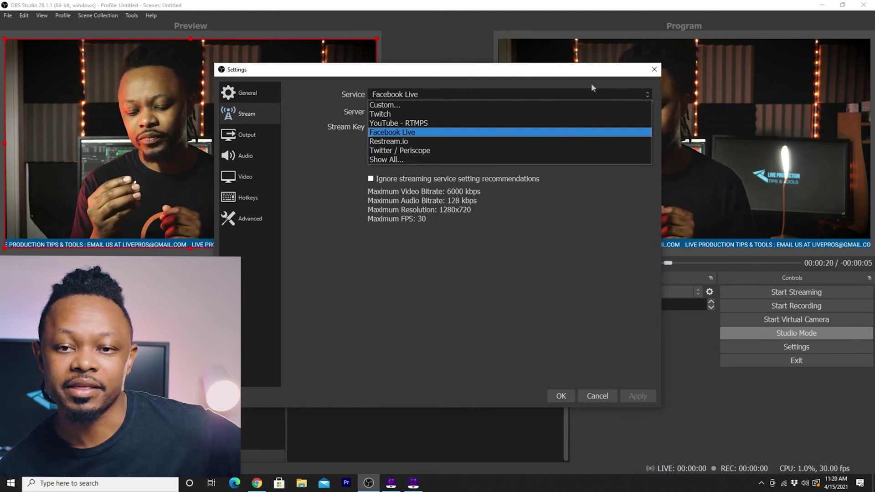
pyautogui.click(548, 131)
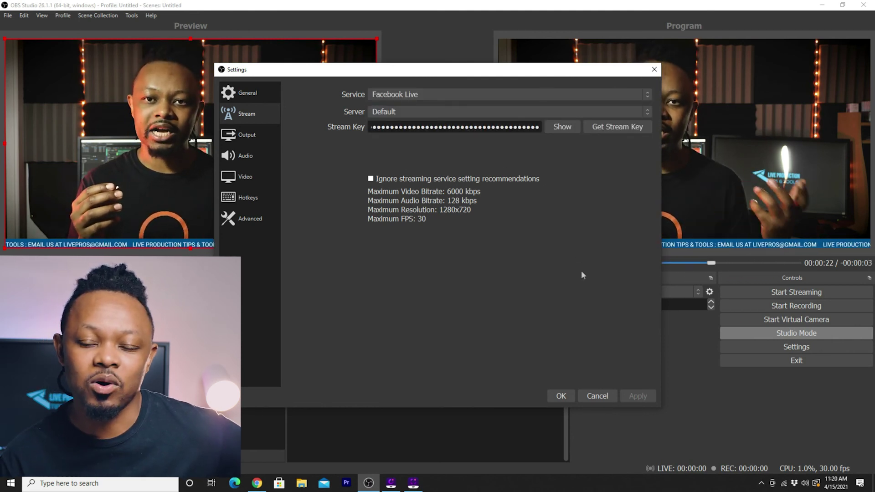